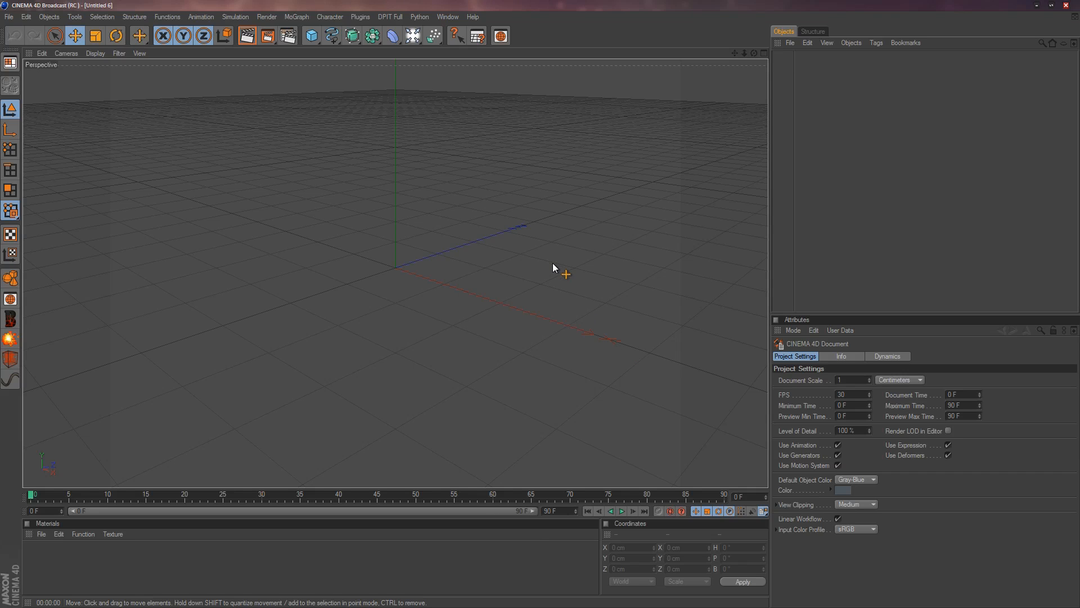
Add a MoText object and move it along the X axis to about -156 cm.
{"action": "left_click", "coordinate": [305, 18]}
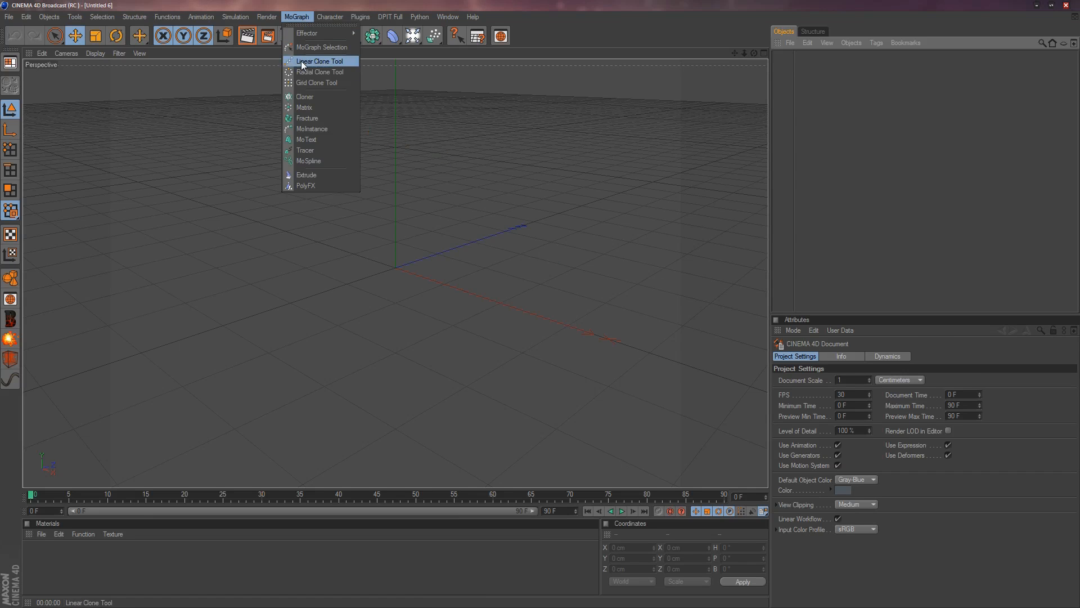
{"action": "left_click", "coordinate": [304, 139]}
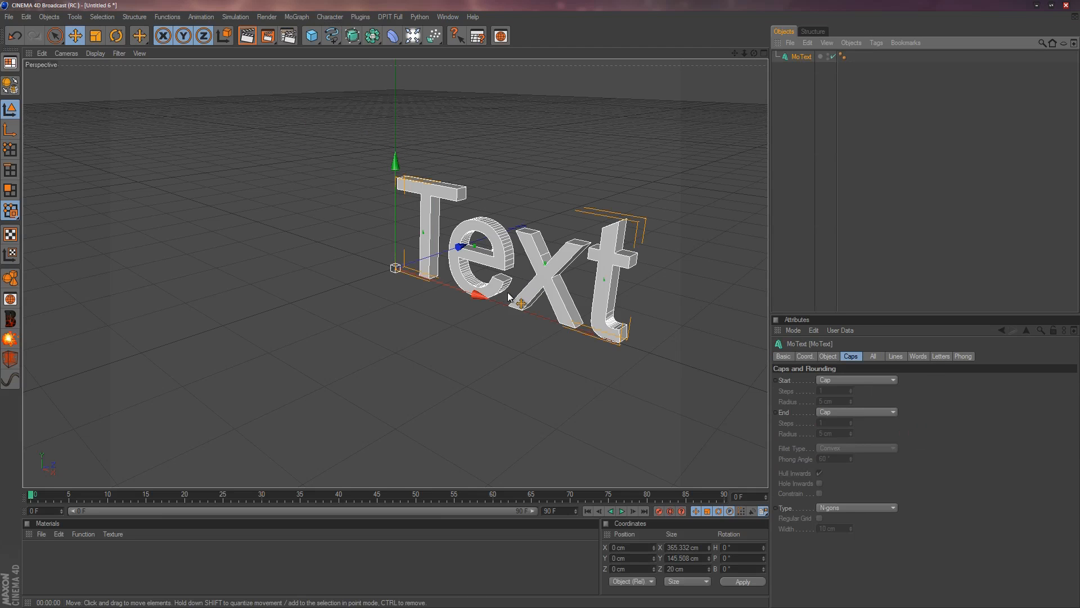
{"action": "left_click_drag", "start_coordinate": [493, 305], "coordinate": [488, 302]}
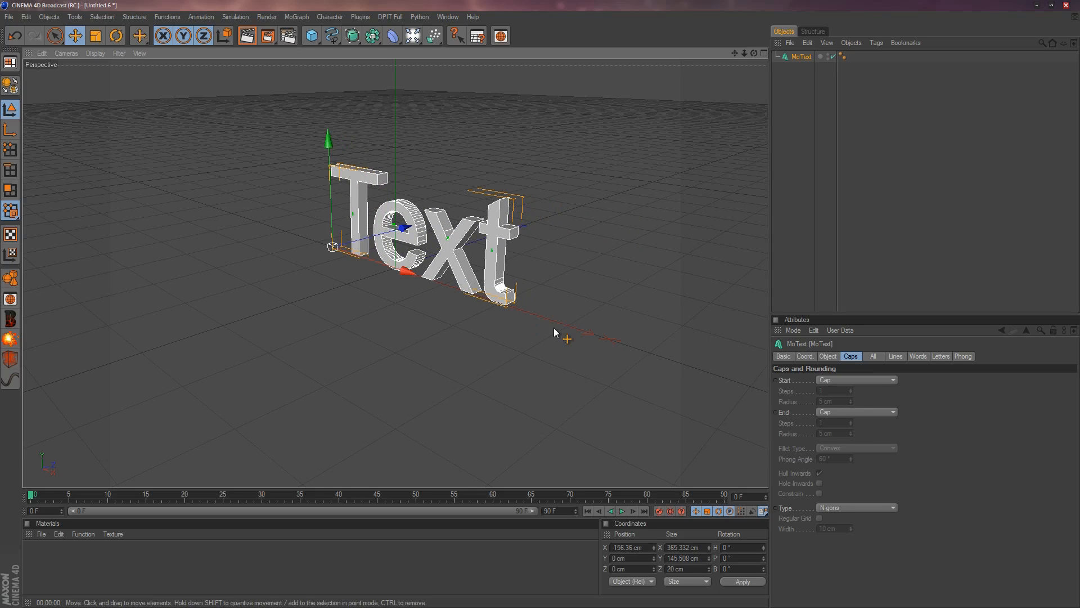
{"action": "mouse_move", "coordinate": [754, 53]}
{"action": "left_mouse_down"}
{"action": "mouse_move", "coordinate": [720, 59]}
{"action": "mouse_move", "coordinate": [771, 54]}
{"action": "mouse_move", "coordinate": [712, 59]}
{"action": "mouse_move", "coordinate": [751, 56]}
{"action": "mouse_move", "coordinate": [752, 70]}
{"action": "left_mouse_up"}
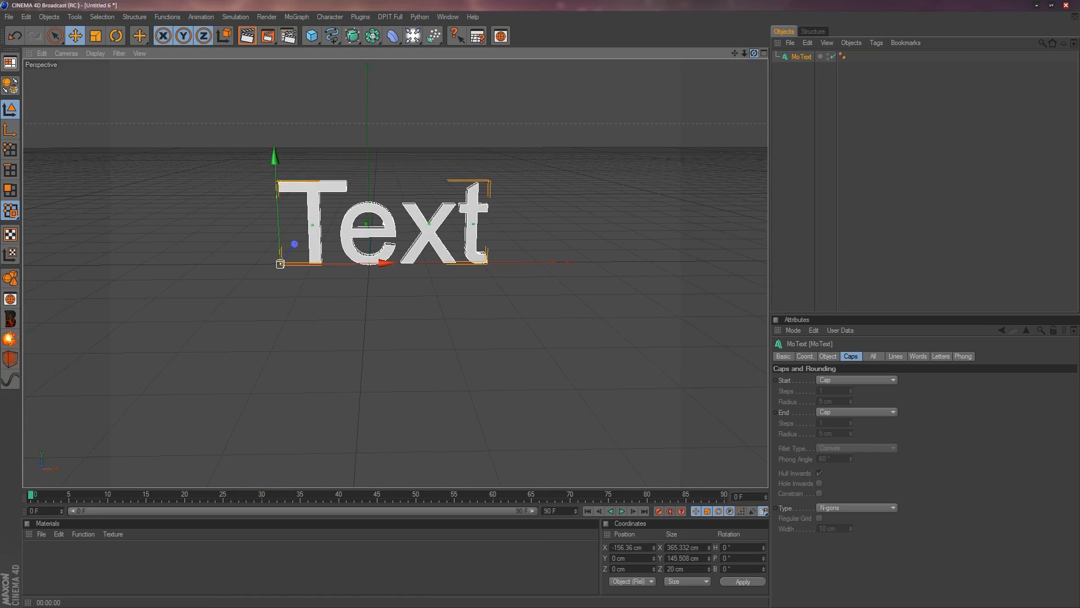
Change the MoText wording to DEMO and set its horizontal spacing to -19 cm.
{"action": "left_click", "coordinate": [812, 355]}
{"action": "left_click", "coordinate": [829, 357]}
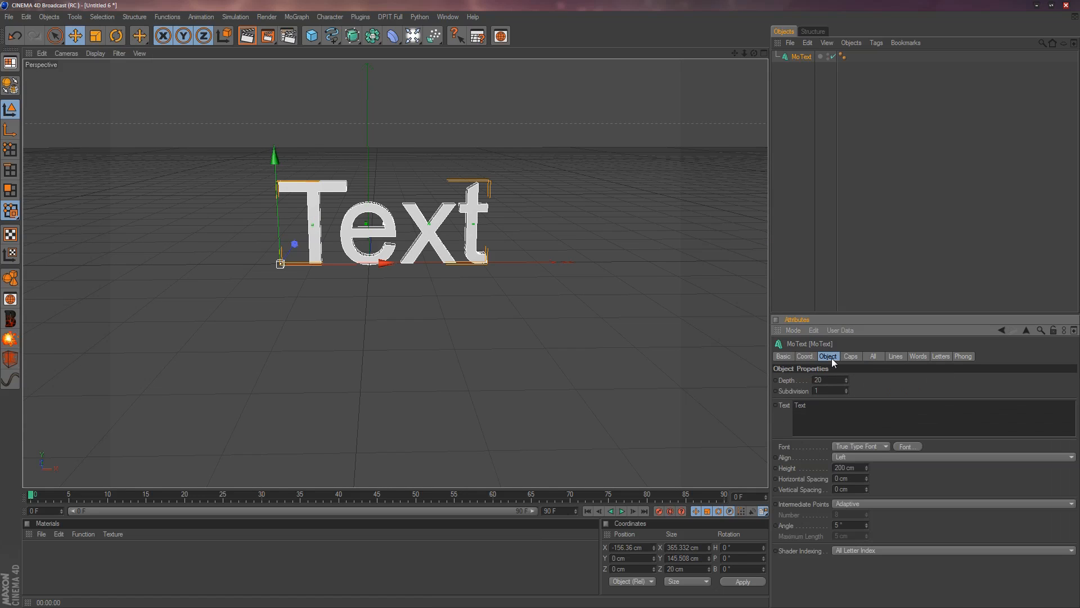
{"action": "double_click", "coordinate": [830, 406]}
{"action": "type", "text": "DEMO"}
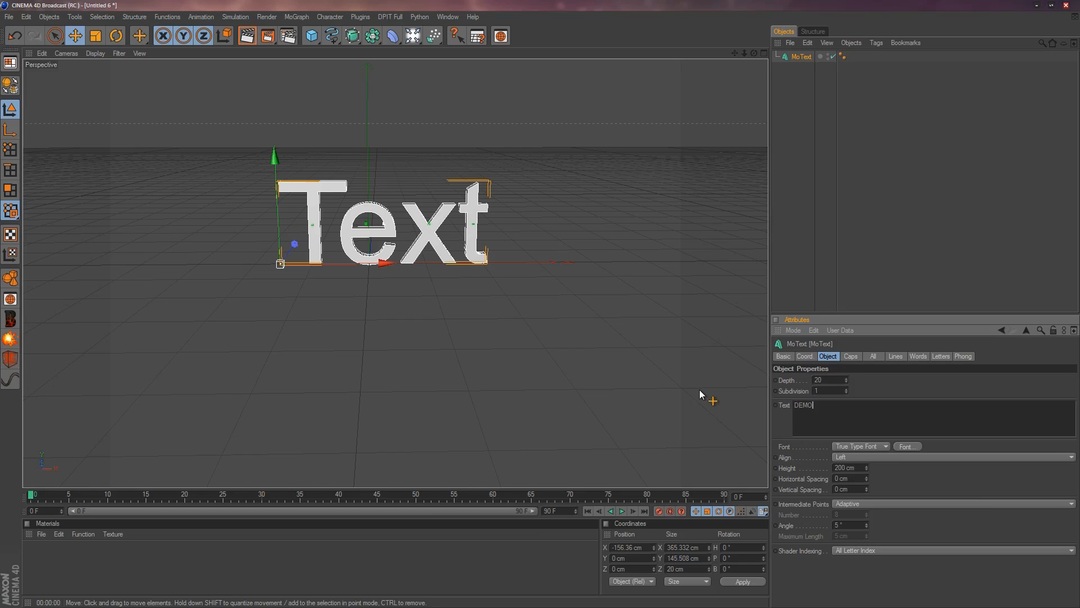
{"action": "left_click", "coordinate": [887, 479]}
{"action": "mouse_move", "coordinate": [864, 477]}
{"action": "left_mouse_down"}
{"action": "mouse_move", "coordinate": [845, 480]}
{"action": "mouse_move", "coordinate": [866, 477]}
{"action": "left_mouse_up"}
Set the font of the DEMO text to Danube Regular.
{"action": "left_click", "coordinate": [905, 448]}
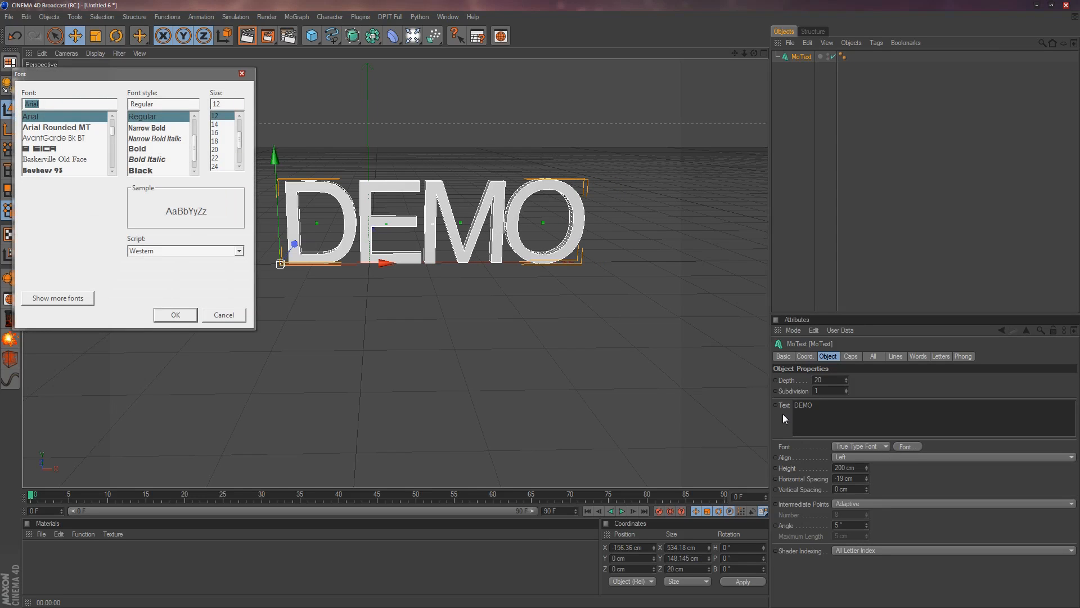
{"action": "left_click_drag", "start_coordinate": [111, 133], "coordinate": [112, 138]}
{"action": "left_click", "coordinate": [56, 127]}
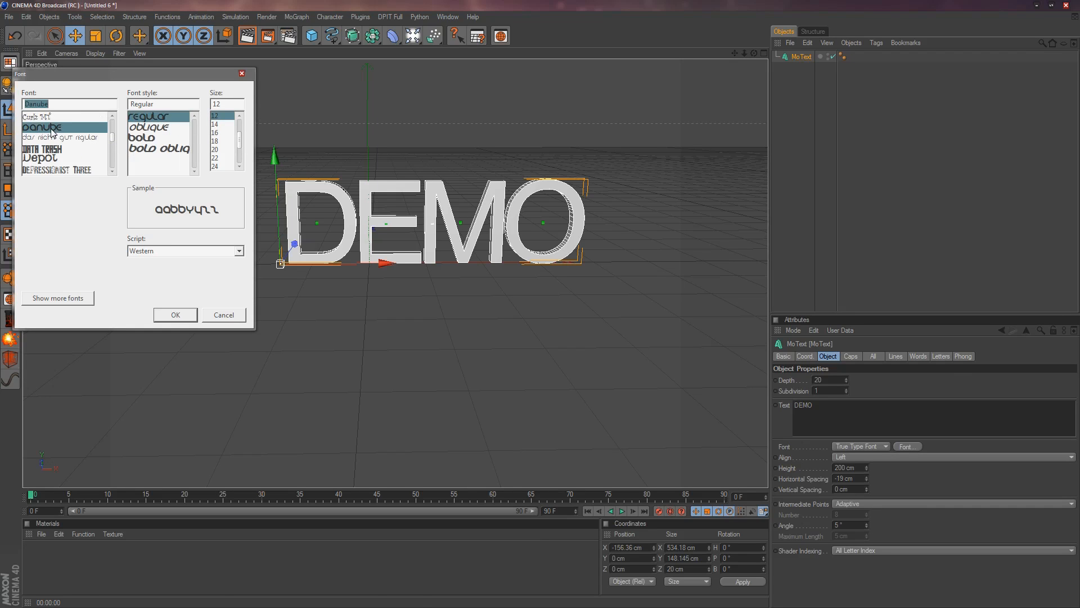
{"action": "left_click", "coordinate": [176, 314]}
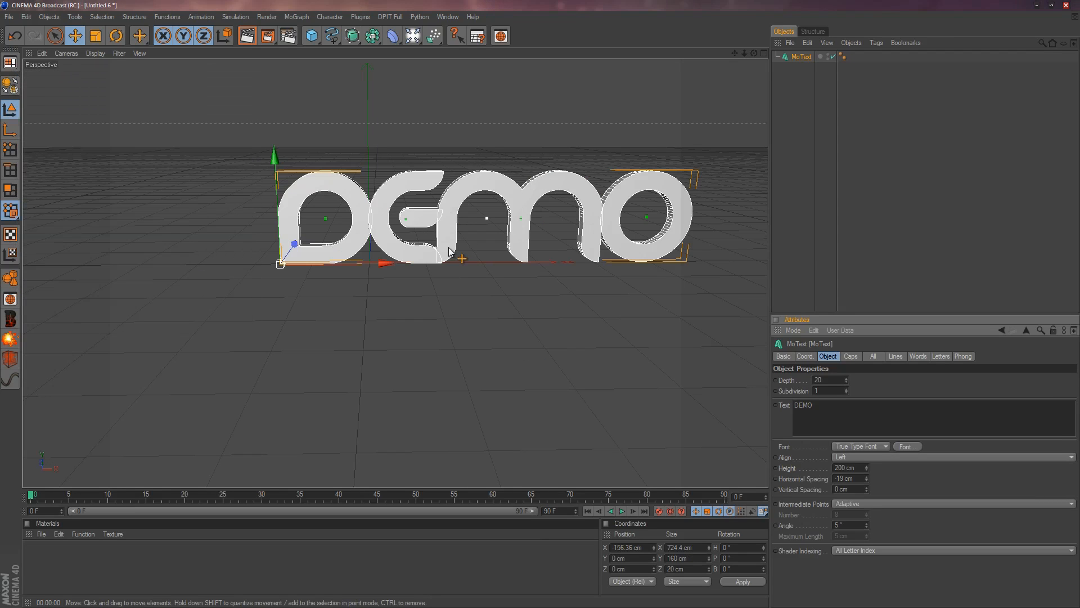
Set the font of the DEMO text to Data Trash Regular.
{"action": "left_click", "coordinate": [908, 445]}
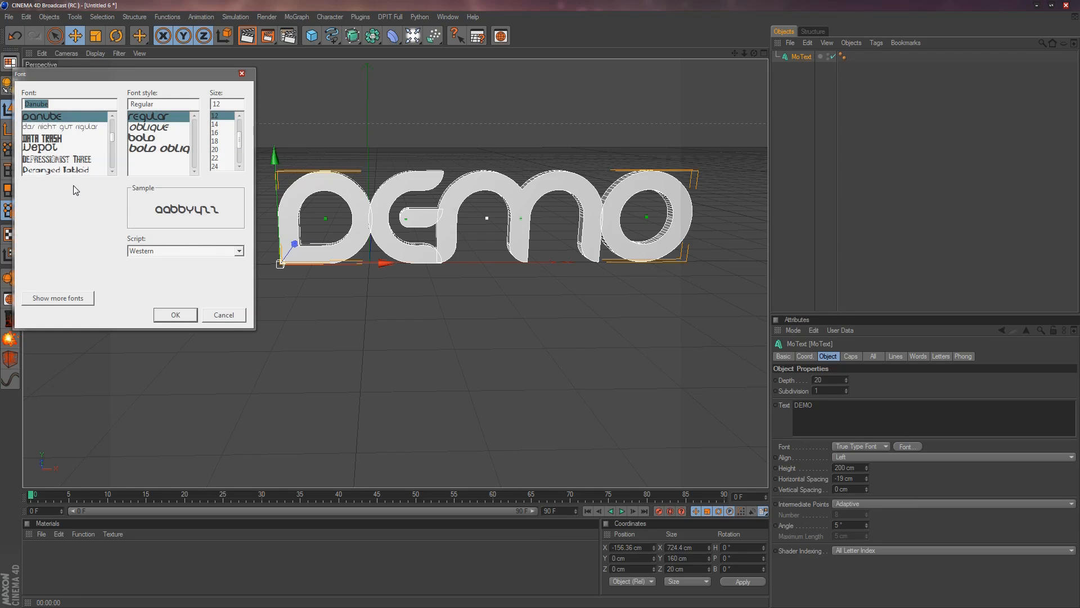
{"action": "left_click", "coordinate": [54, 139]}
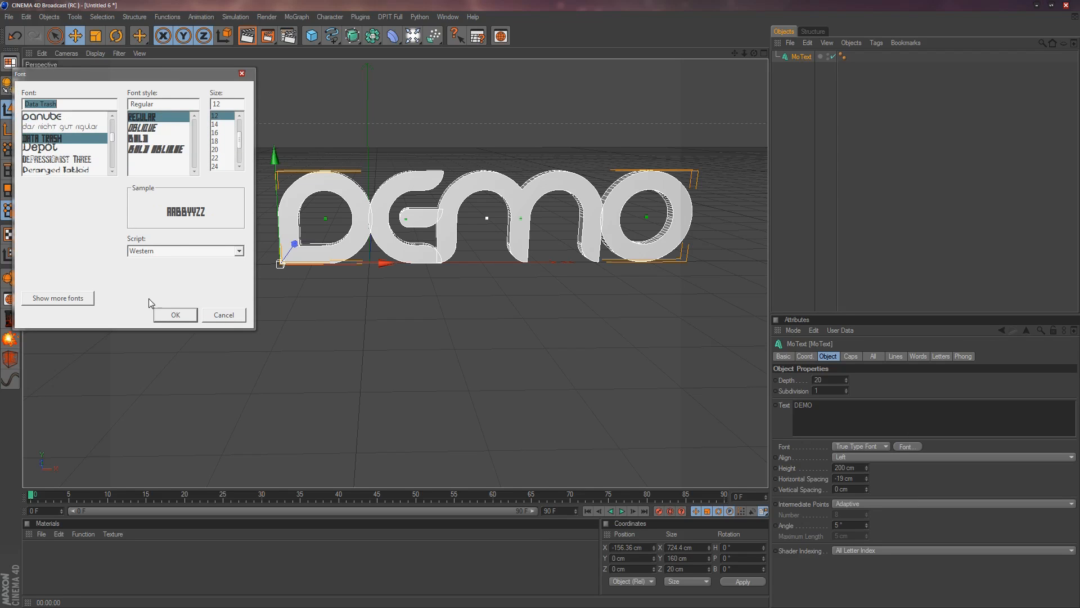
{"action": "left_click", "coordinate": [175, 315]}
Set the text's horizontal spacing to -2 cm and move it to about X -189 cm, Z -15 cm.
{"action": "left_click_drag", "start_coordinate": [865, 480], "coordinate": [867, 468]}
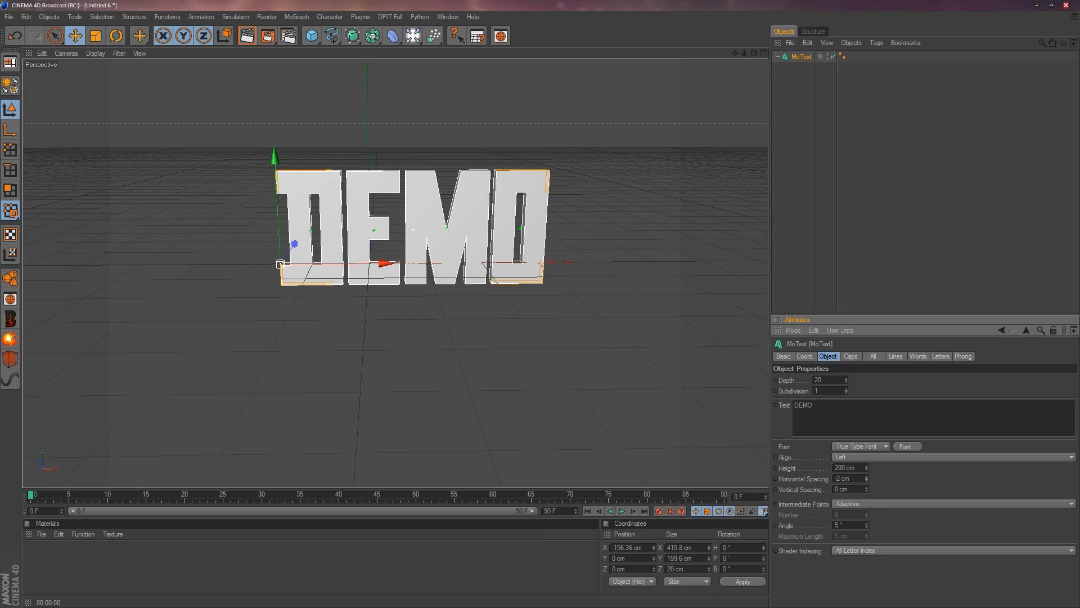
{"action": "left_click_drag", "start_coordinate": [371, 269], "coordinate": [278, 248]}
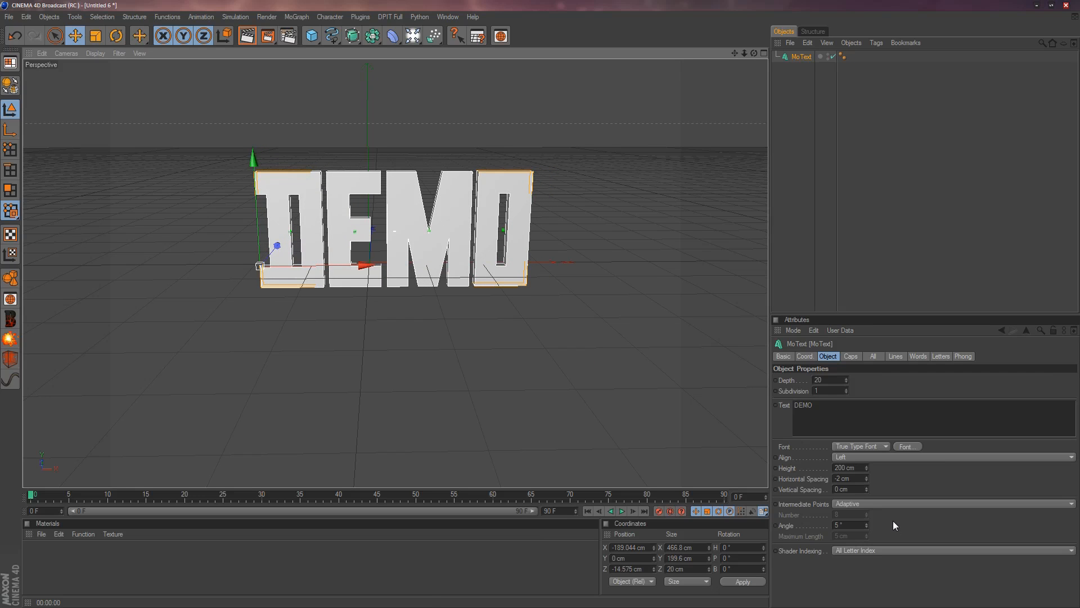
Set both the start and end caps of the text to Fillet Cap.
{"action": "left_click", "coordinate": [851, 356]}
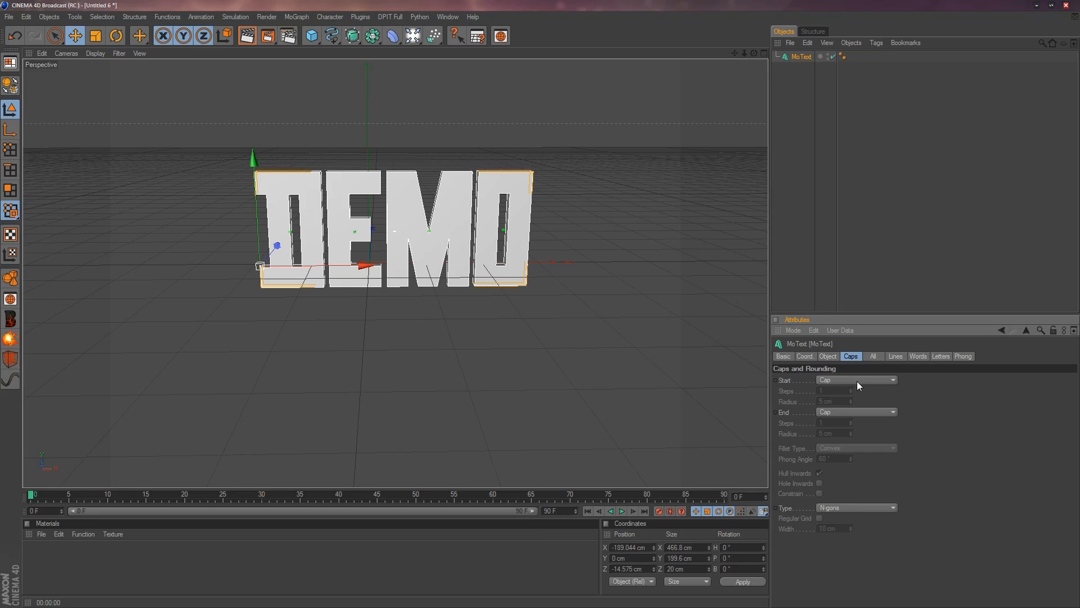
{"action": "left_click", "coordinate": [856, 381]}
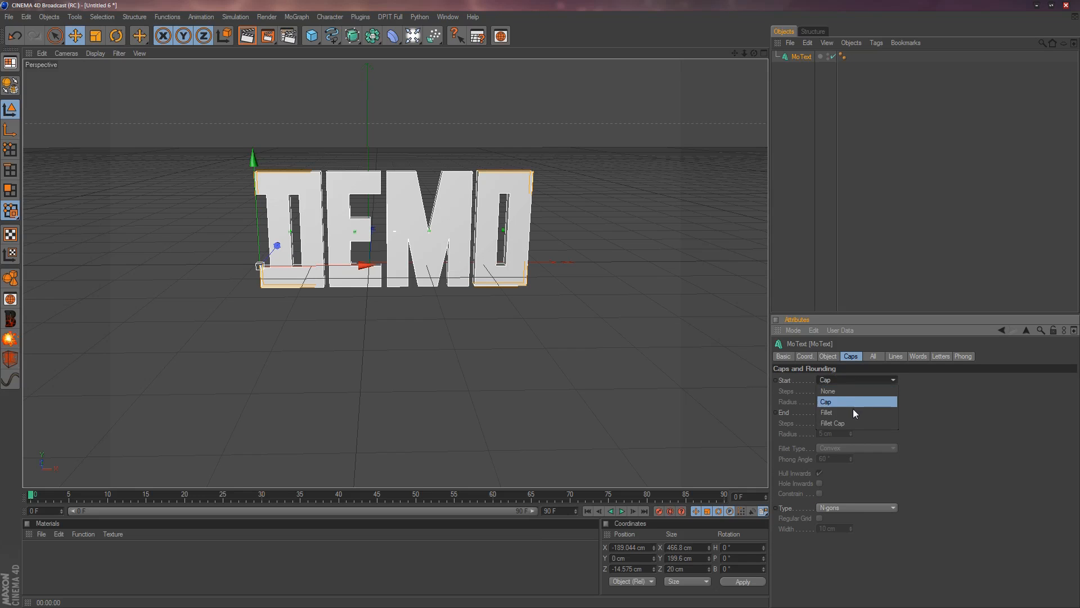
{"action": "left_click", "coordinate": [851, 421]}
{"action": "left_click", "coordinate": [872, 413]}
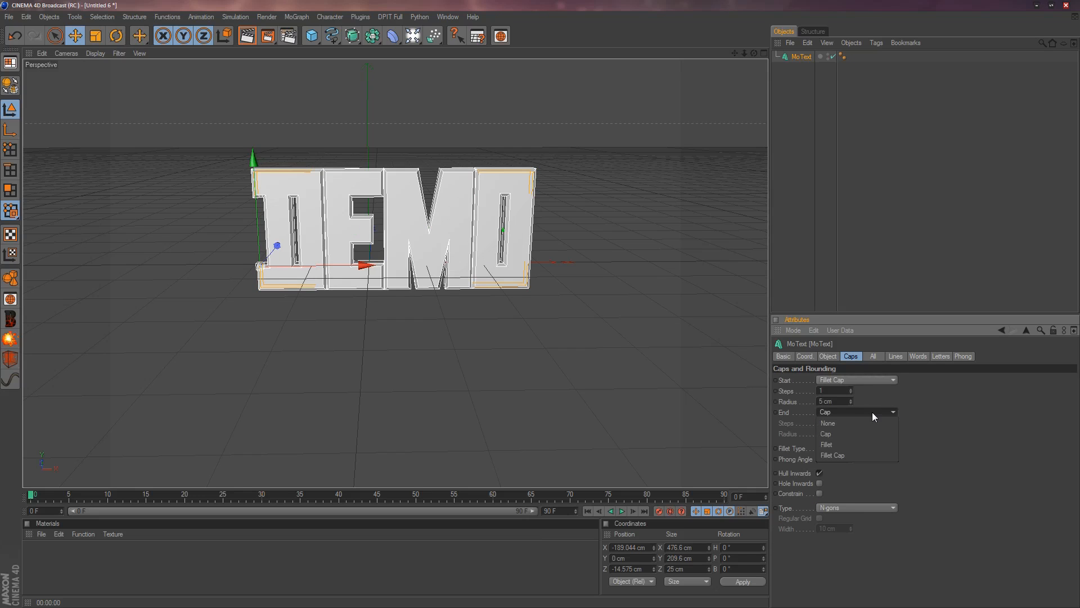
{"action": "left_click", "coordinate": [853, 453]}
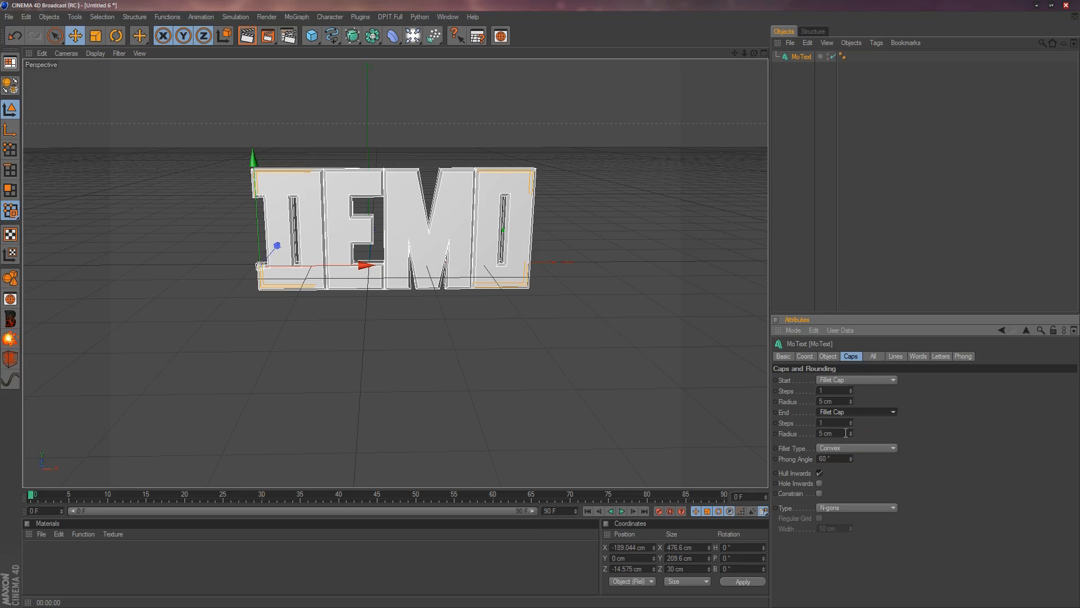
Set the start and end fillets to a radius of 2 cm with 1 step each, and deselect the text.
{"action": "left_click_drag", "start_coordinate": [846, 433], "coordinate": [810, 433]}
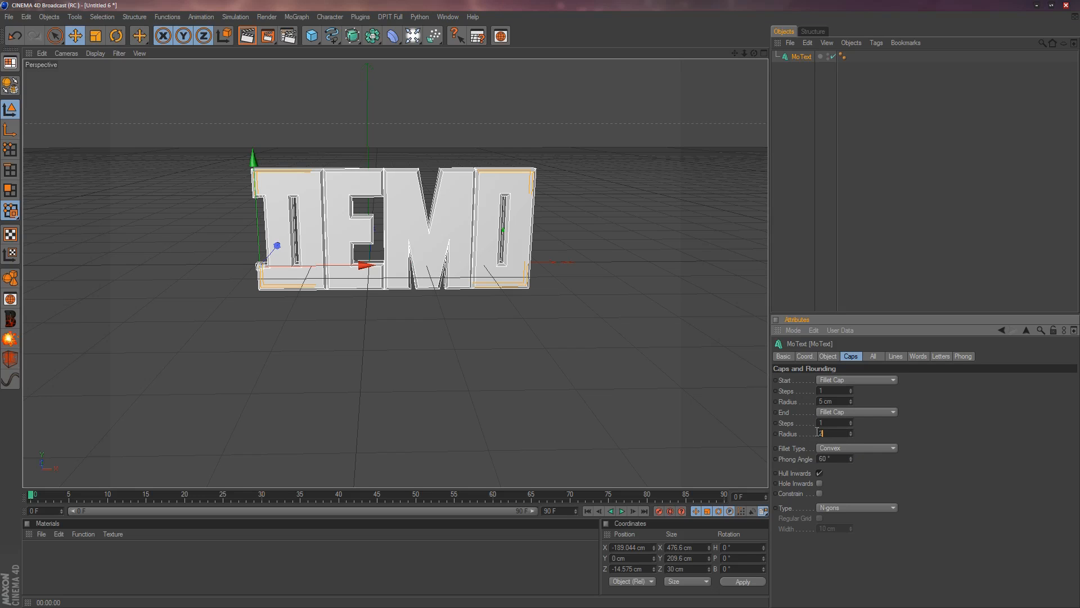
{"action": "type", "text": "2"}
{"action": "left_click_drag", "start_coordinate": [842, 402], "coordinate": [812, 404]}
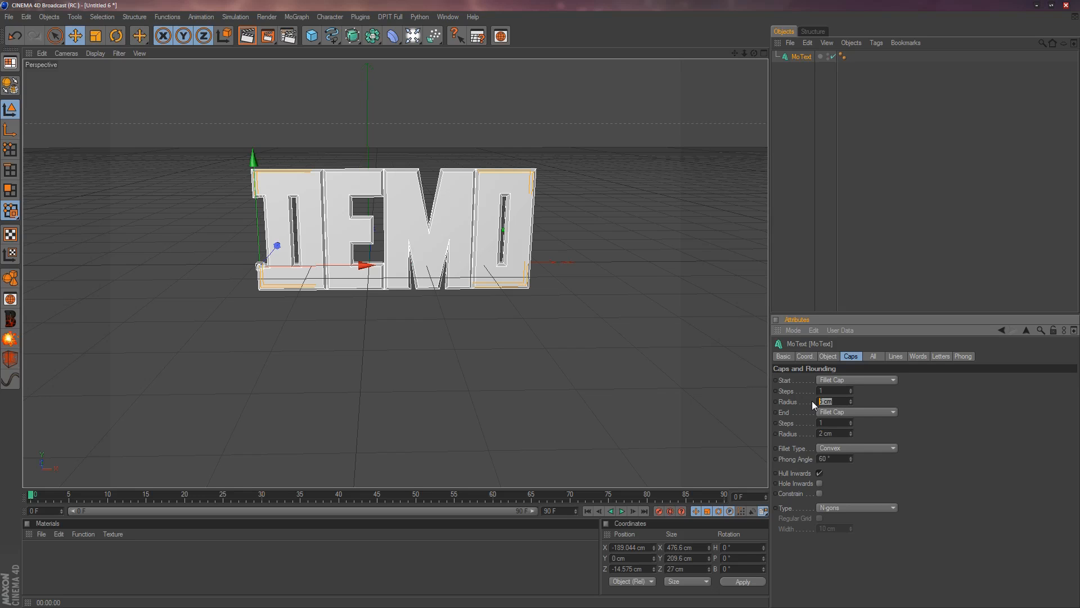
{"action": "left_click", "coordinate": [841, 423]}
{"action": "left_click_drag", "start_coordinate": [818, 426], "coordinate": [780, 426]}
{"action": "type", "text": "1"}
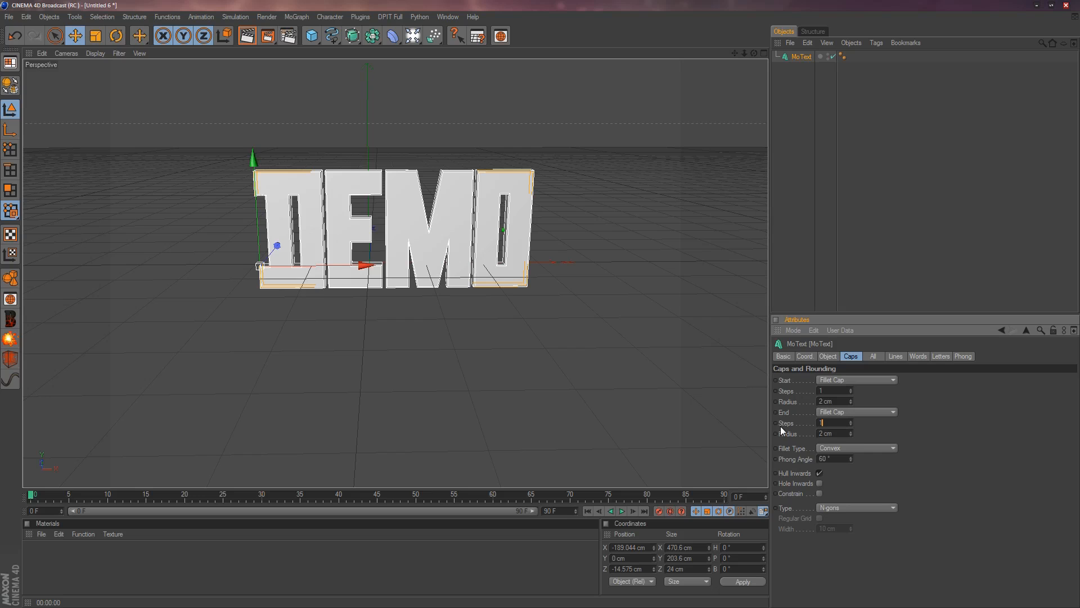
{"action": "double_click", "coordinate": [819, 390]}
{"action": "left_click", "coordinate": [892, 172]}
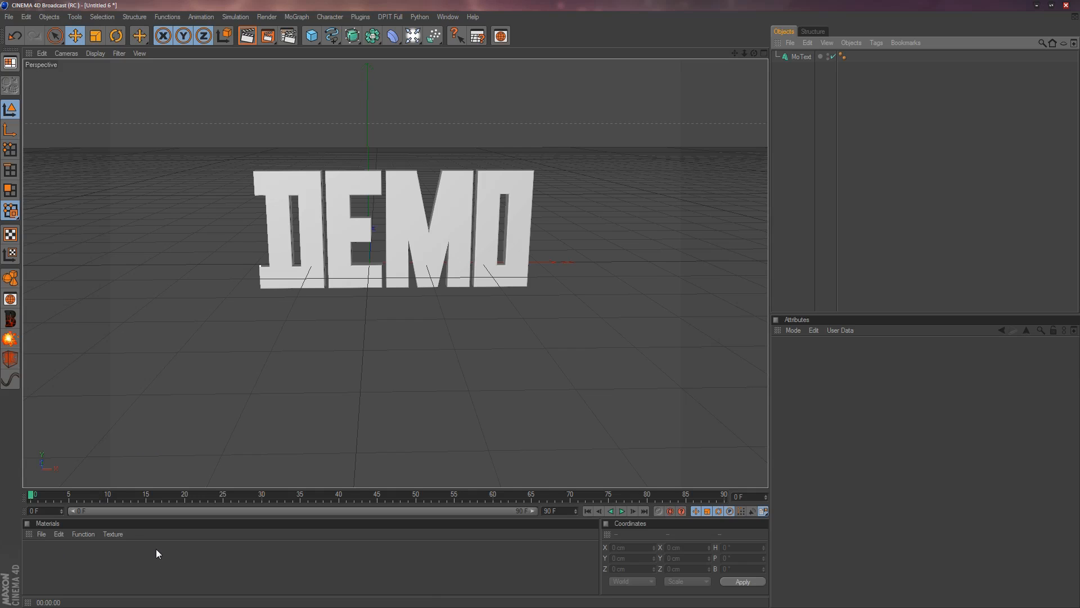
Create a new material and set its colour to green, RGB 83, 189, 131.
{"action": "double_click", "coordinate": [102, 572]}
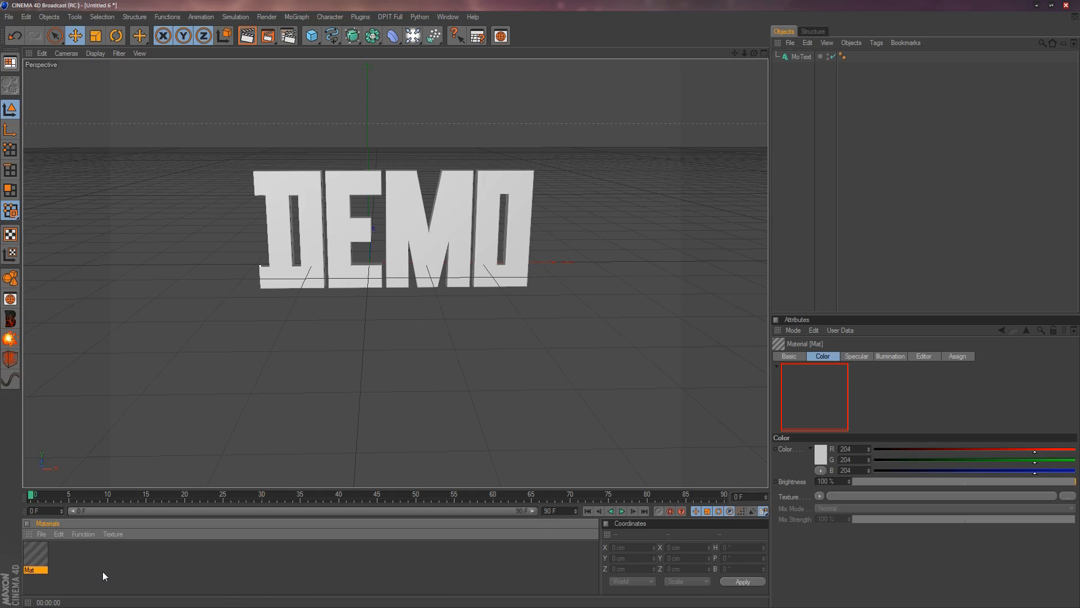
{"action": "double_click", "coordinate": [39, 556]}
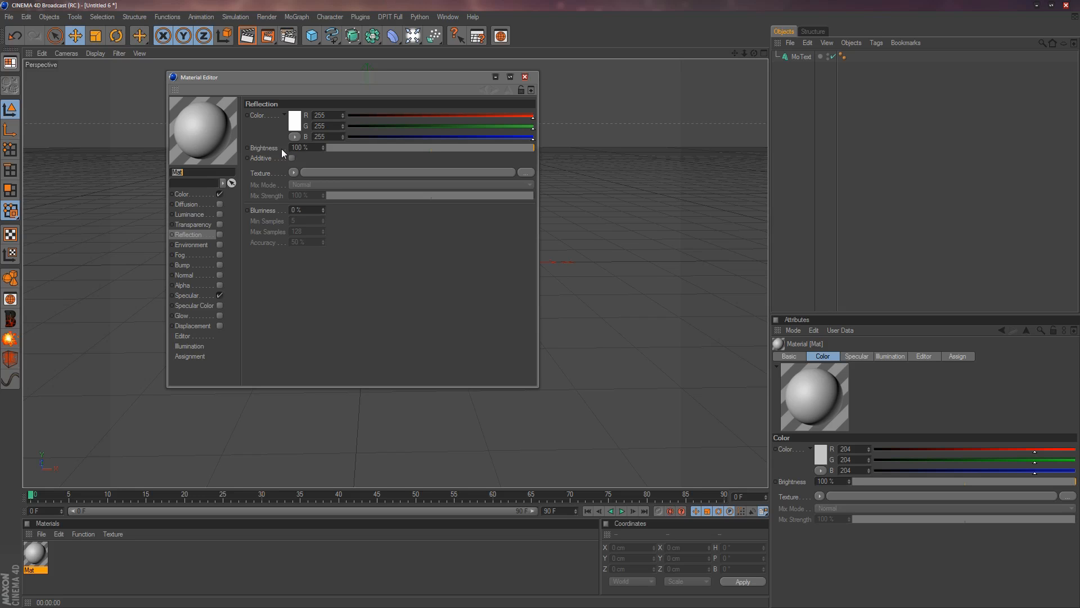
{"action": "left_click", "coordinate": [196, 194]}
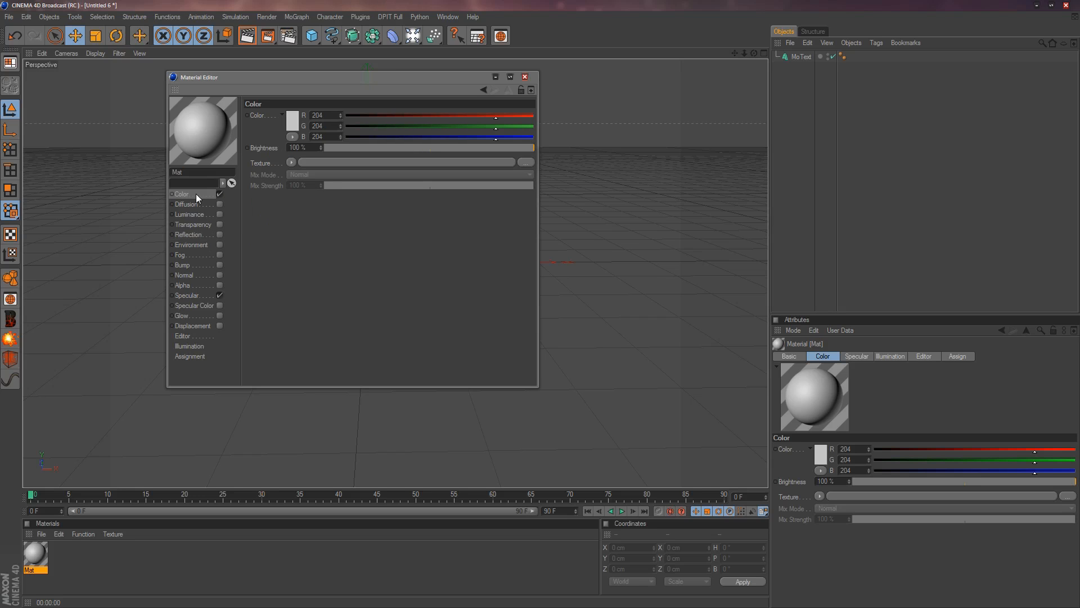
{"action": "left_click", "coordinate": [293, 120]}
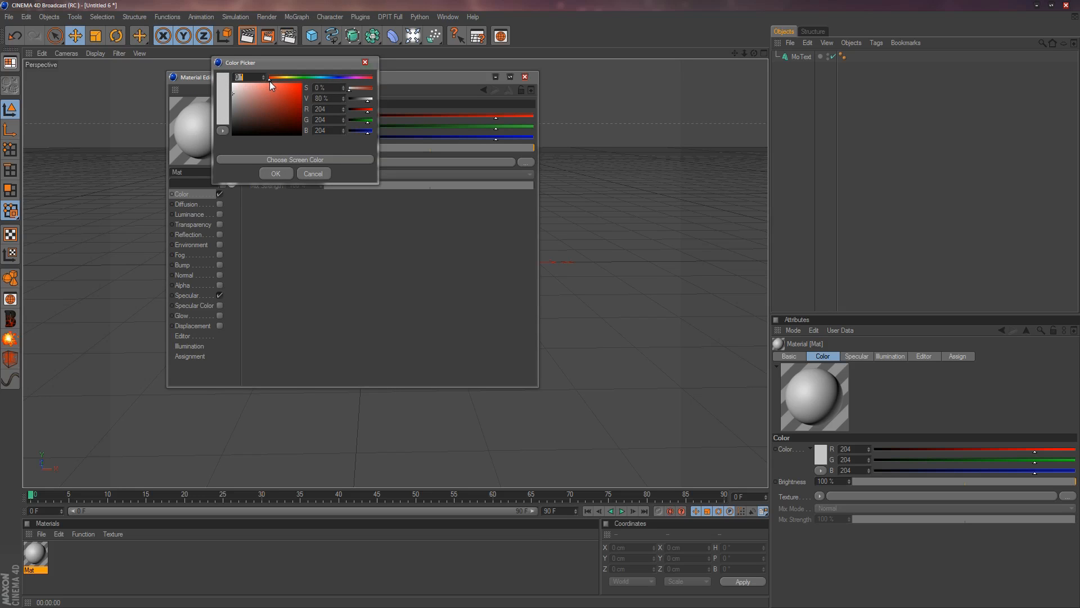
{"action": "left_click_drag", "start_coordinate": [269, 80], "coordinate": [302, 79]}
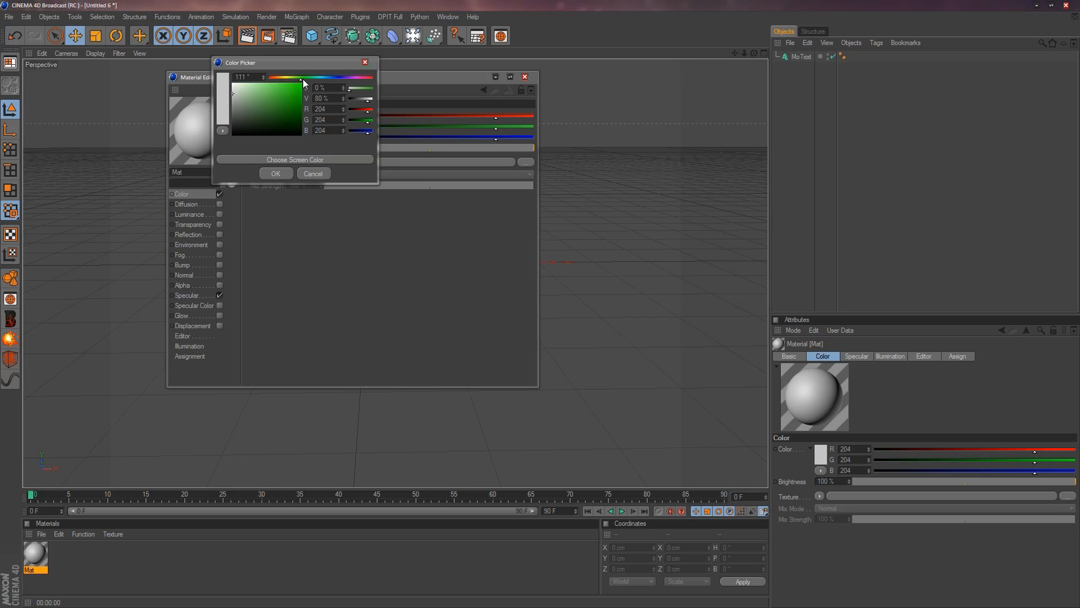
{"action": "left_click_drag", "start_coordinate": [245, 113], "coordinate": [274, 96]}
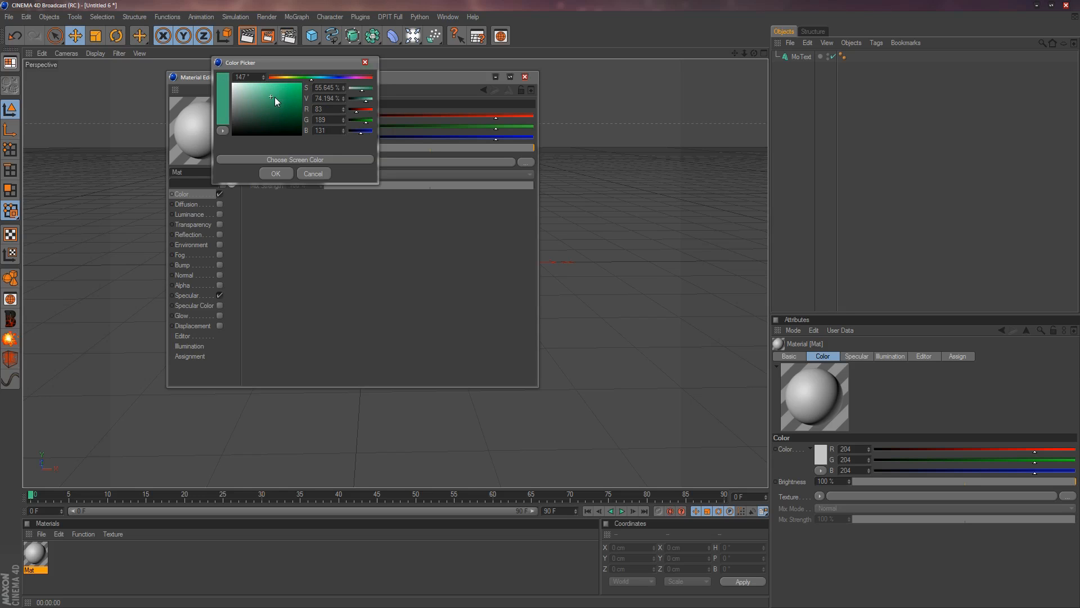
{"action": "left_click", "coordinate": [278, 172]}
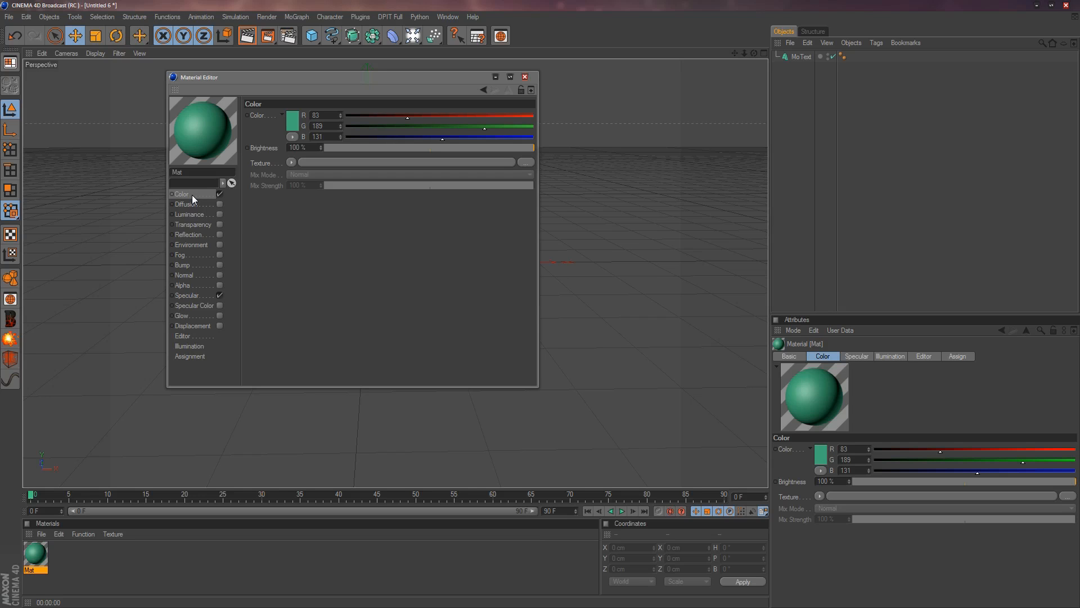
Enable reflection on the green material with a brightness of 40% and close its editor.
{"action": "left_click", "coordinate": [192, 235]}
{"action": "left_click", "coordinate": [220, 235]}
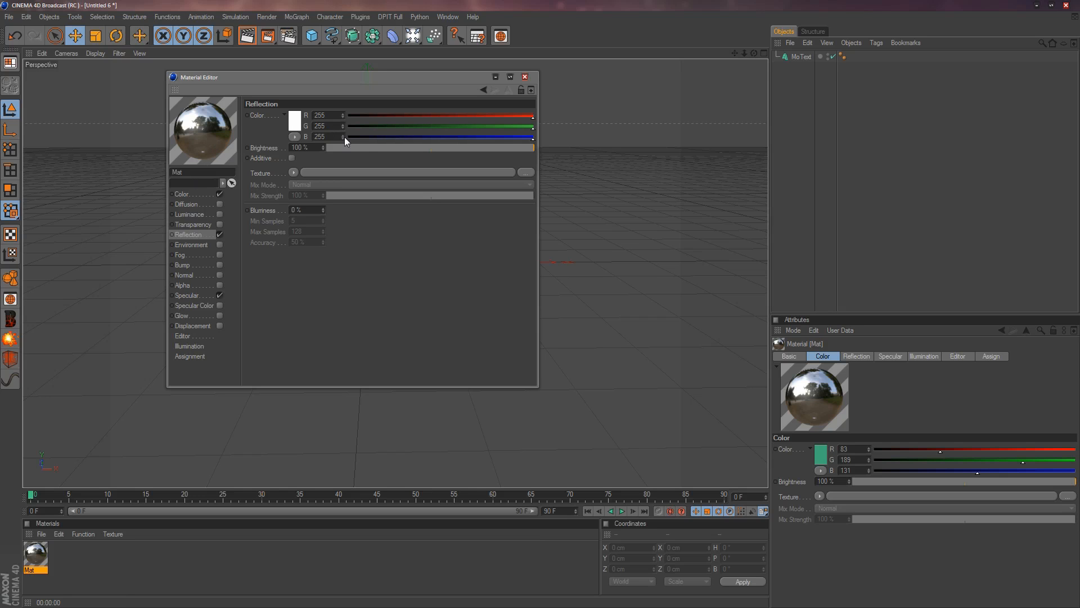
{"action": "left_click", "coordinate": [423, 147]}
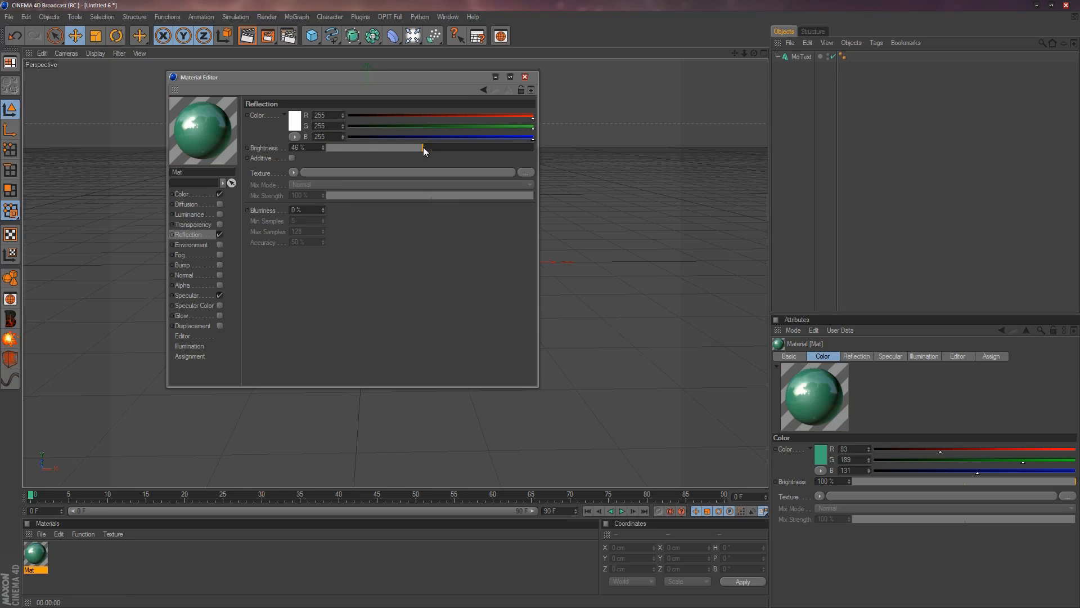
{"action": "left_click_drag", "start_coordinate": [420, 147], "coordinate": [418, 149]}
{"action": "left_click", "coordinate": [525, 79]}
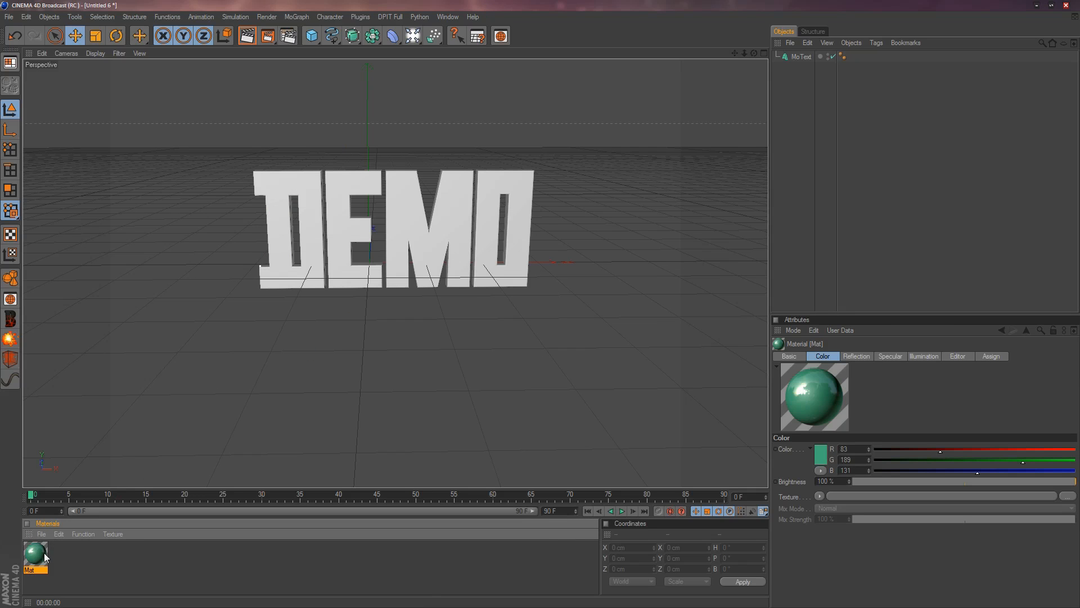
Apply the green material to the DEMO text and render the perspective view.
{"action": "left_click_drag", "start_coordinate": [43, 552], "coordinate": [346, 232]}
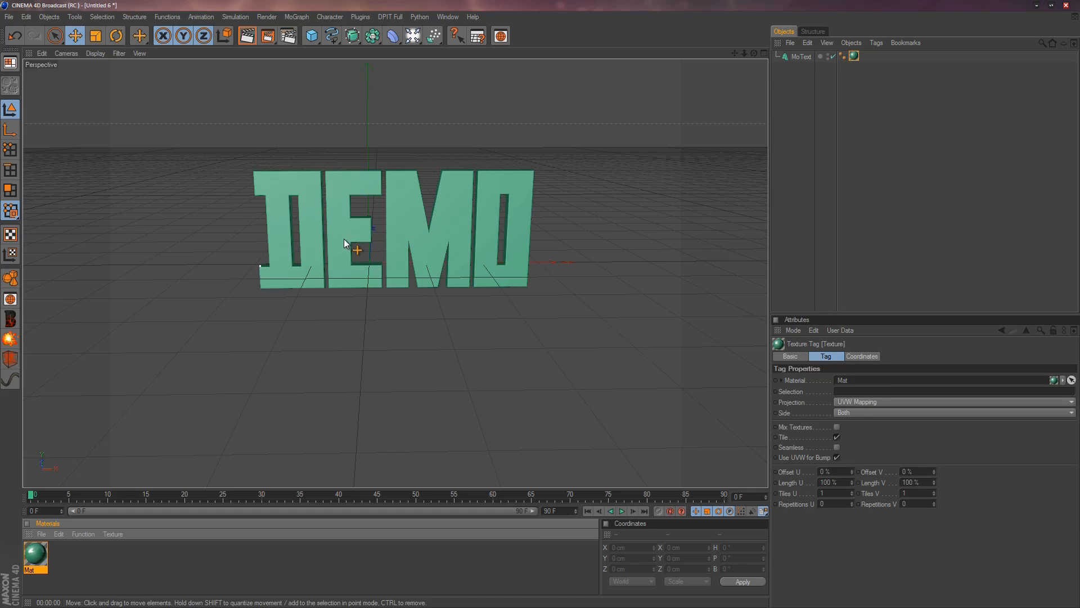
{"action": "left_click_drag", "start_coordinate": [45, 553], "coordinate": [338, 237]}
{"action": "left_click", "coordinate": [245, 40]}
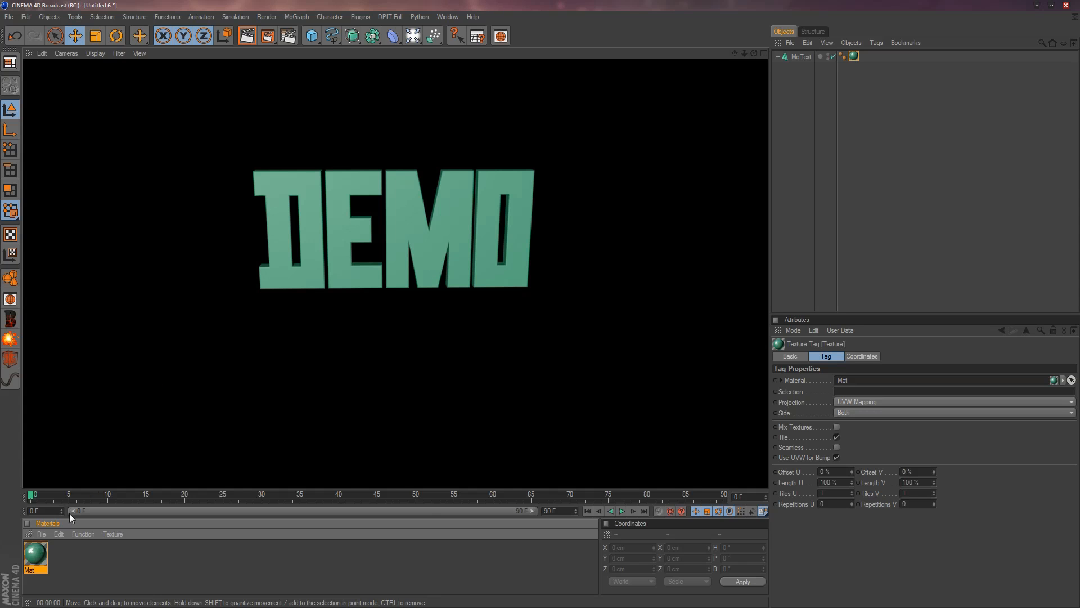
Enable bump on the green material and load the 2560x1600 Black Background Metal image as its texture, without copying it to the document location.
{"action": "double_click", "coordinate": [42, 553]}
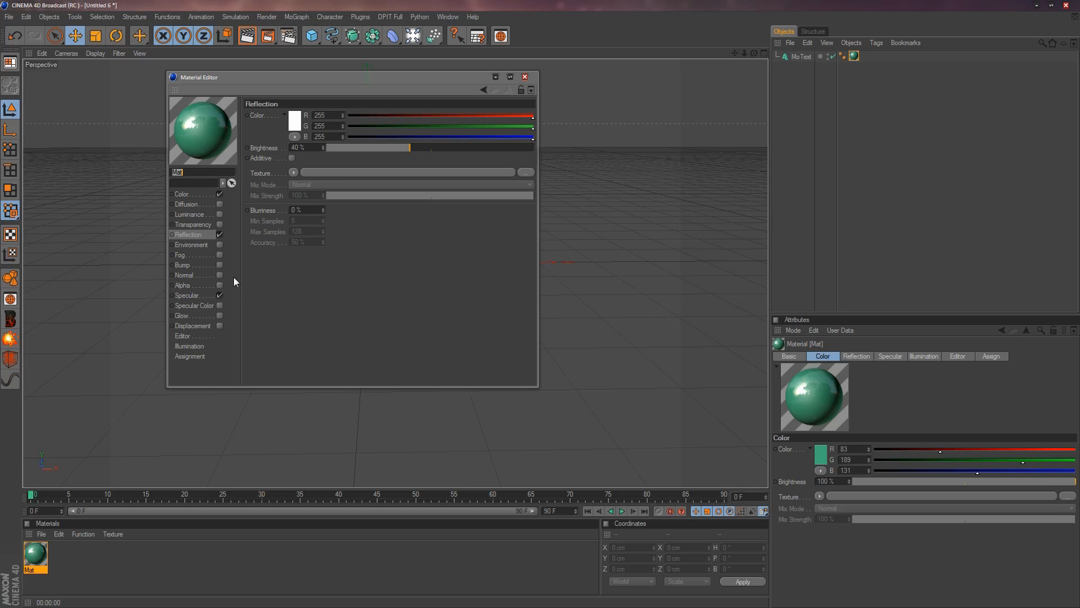
{"action": "left_click", "coordinate": [198, 267]}
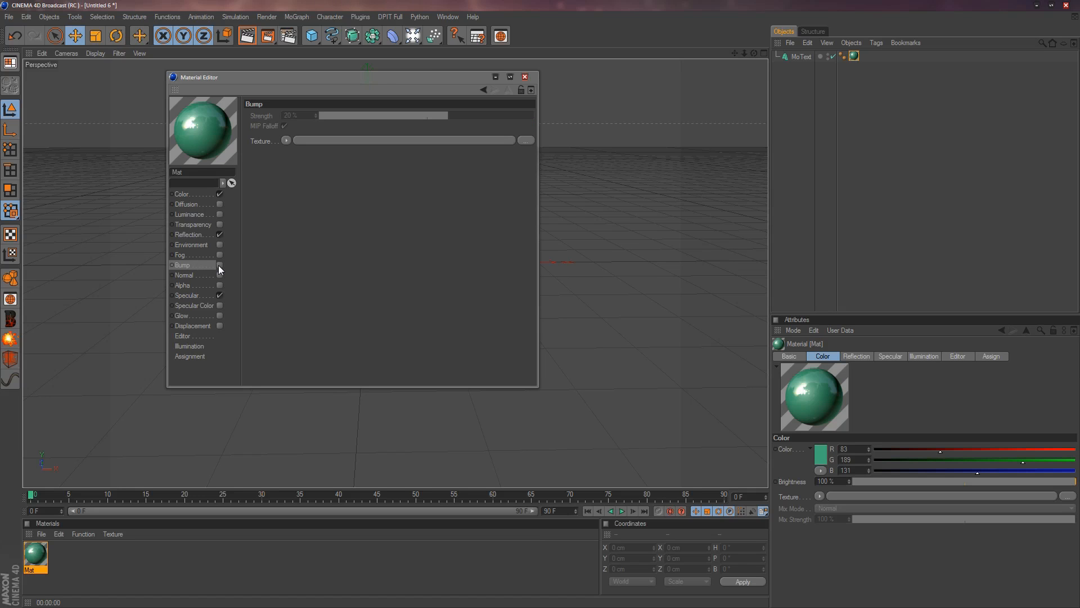
{"action": "left_click", "coordinate": [218, 265]}
{"action": "left_click", "coordinate": [524, 142]}
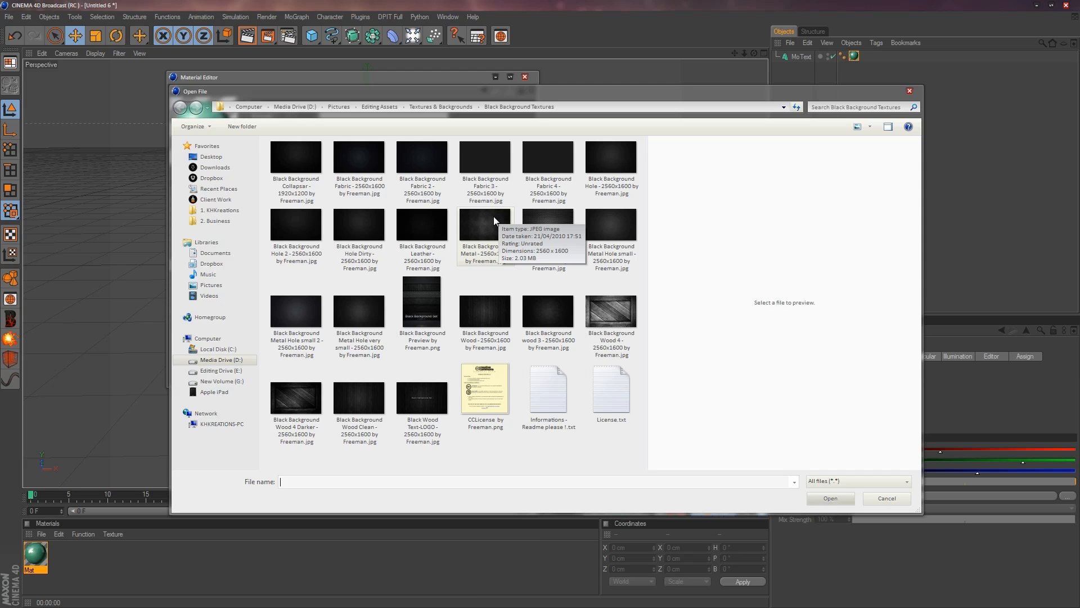
{"action": "left_click", "coordinate": [494, 216]}
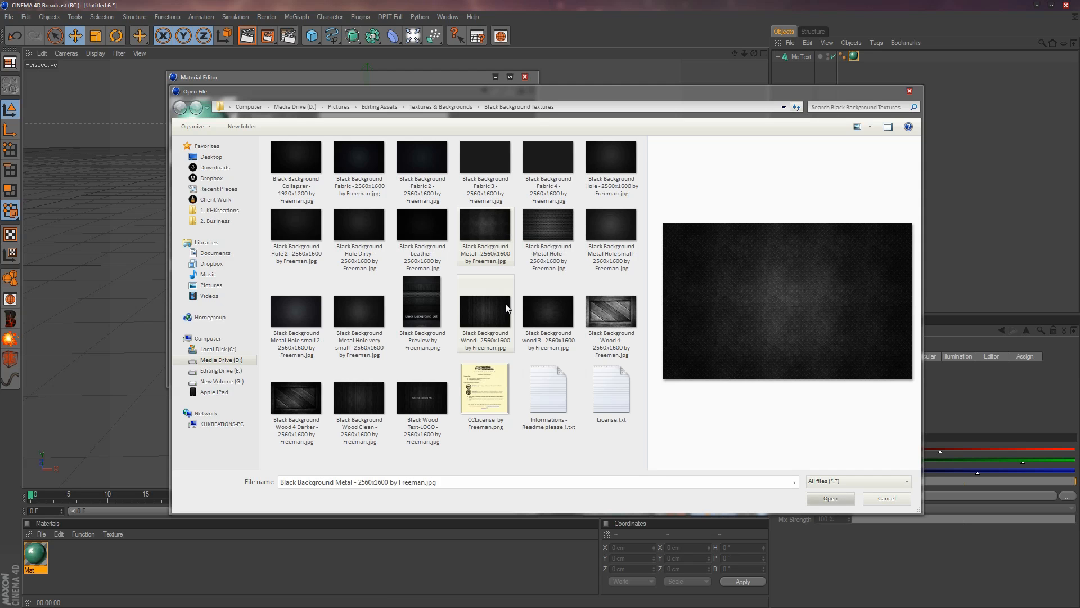
{"action": "left_click", "coordinate": [481, 316]}
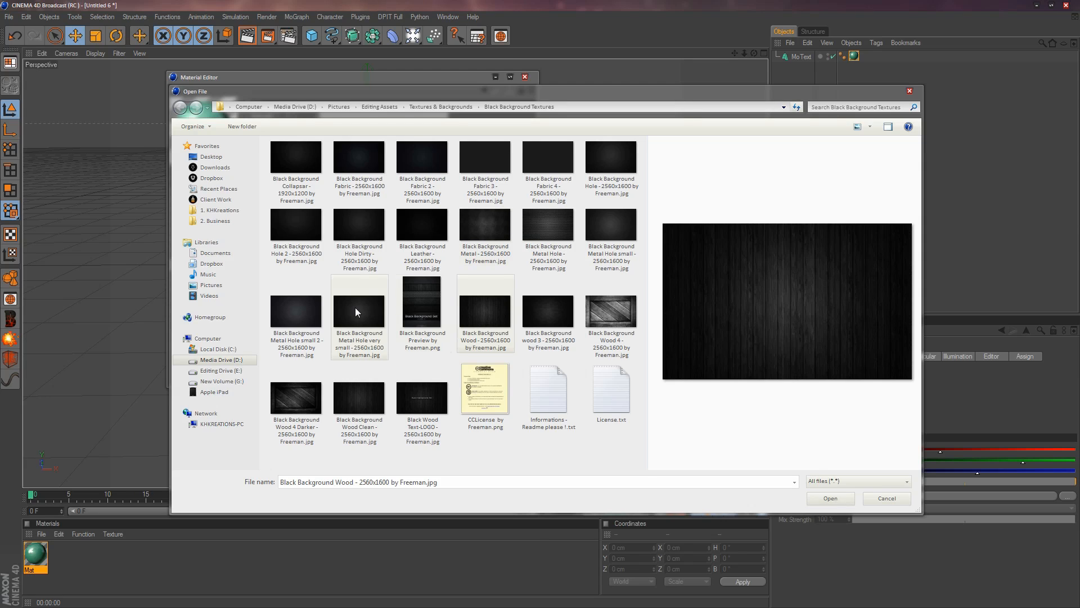
{"action": "left_click", "coordinate": [490, 227]}
{"action": "left_click", "coordinate": [831, 497]}
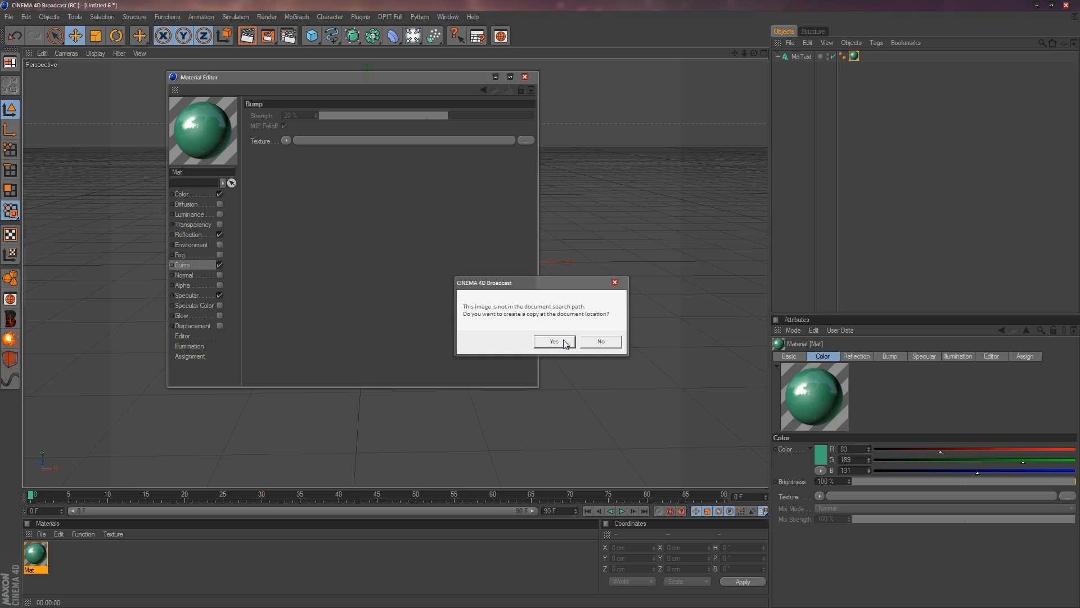
{"action": "left_click", "coordinate": [610, 340]}
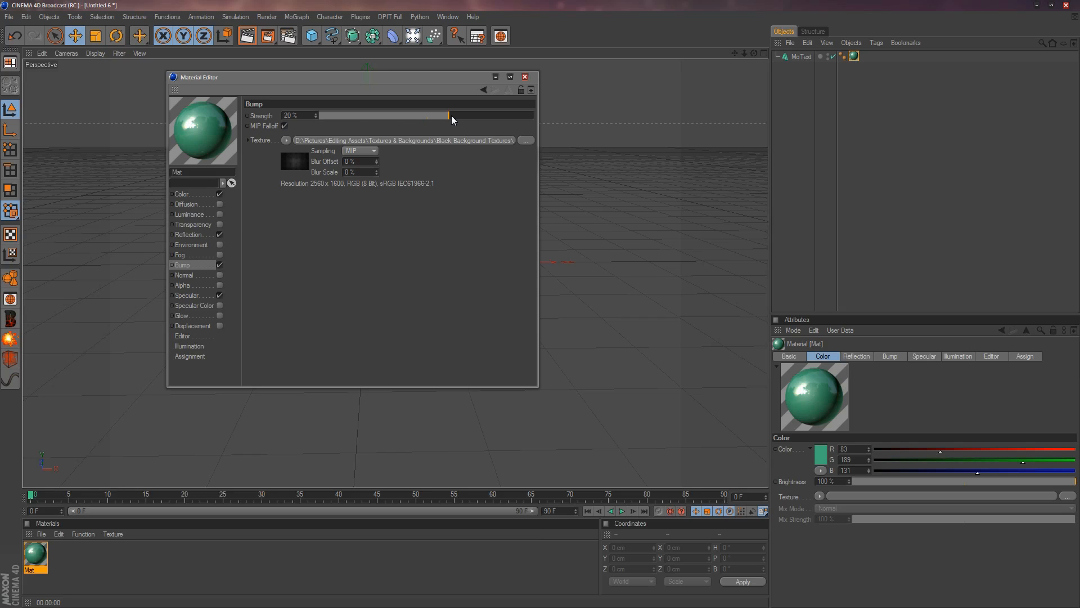
Set the material's bump strength to 270% and close its editor.
{"action": "left_click_drag", "start_coordinate": [506, 119], "coordinate": [521, 119]}
{"action": "left_click_drag", "start_coordinate": [526, 115], "coordinate": [559, 113]}
{"action": "left_click_drag", "start_coordinate": [316, 116], "coordinate": [352, 116]}
{"action": "left_click", "coordinate": [524, 76]}
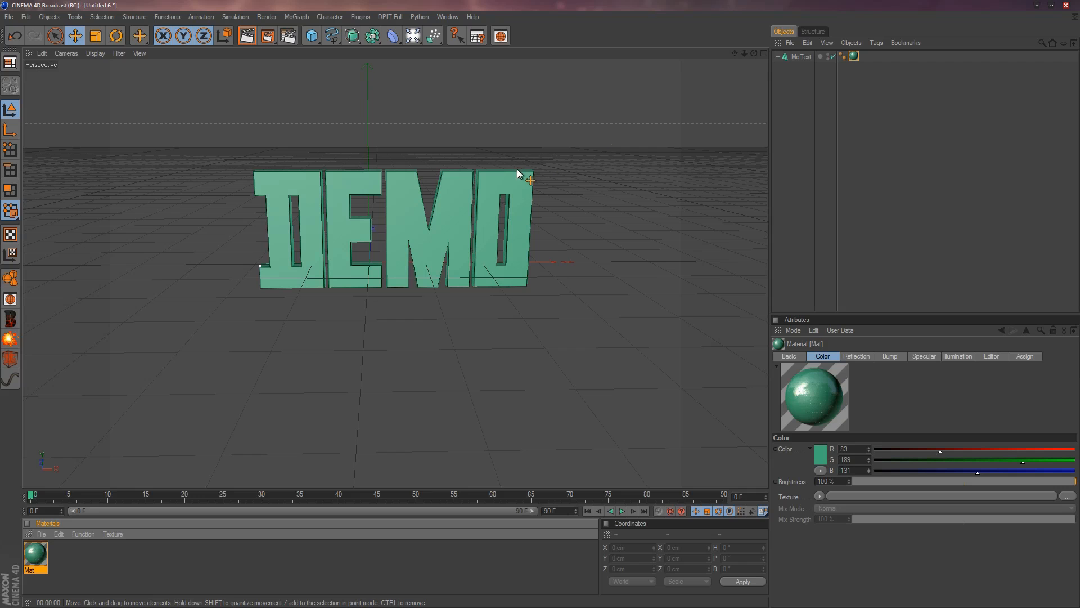
Set the DEMO text's texture projection to Cubic, leave Seamless off, and render the perspective view.
{"action": "left_click", "coordinate": [853, 56]}
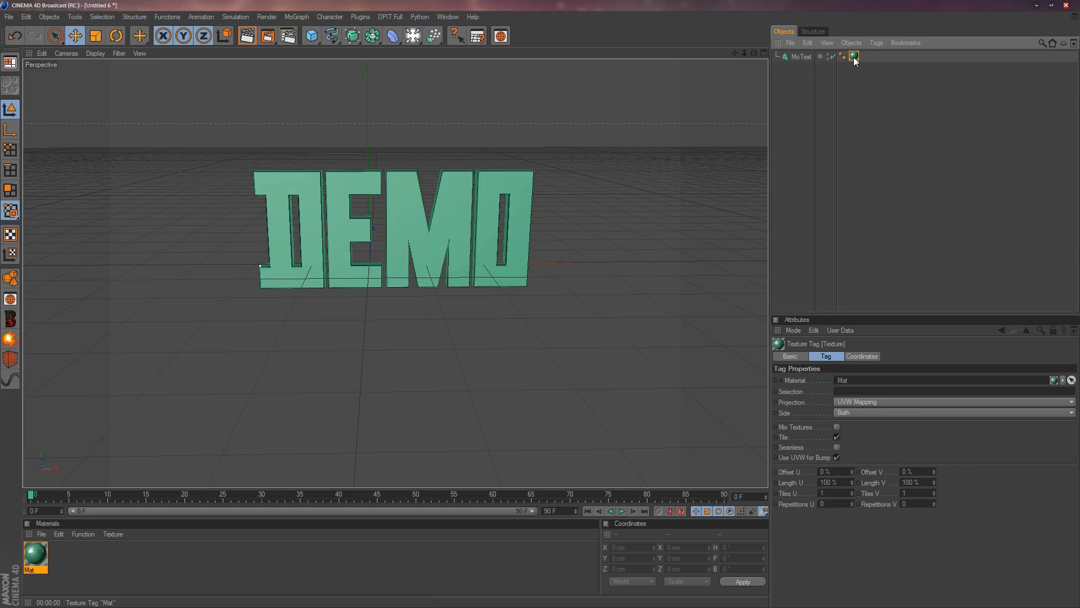
{"action": "left_click", "coordinate": [847, 403]}
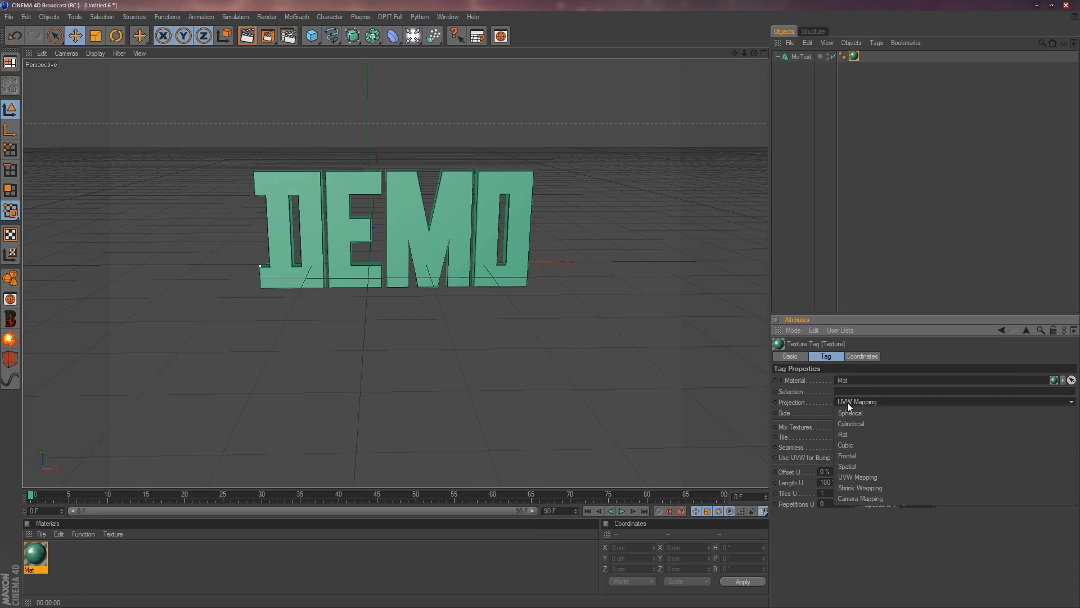
{"action": "left_click", "coordinate": [849, 445]}
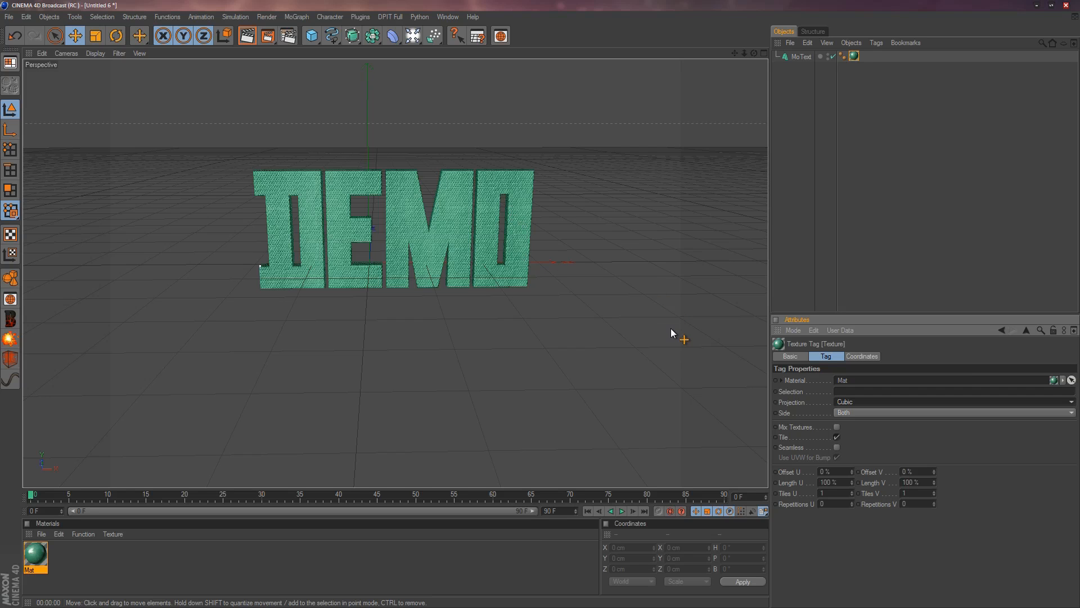
{"action": "left_click", "coordinate": [837, 447]}
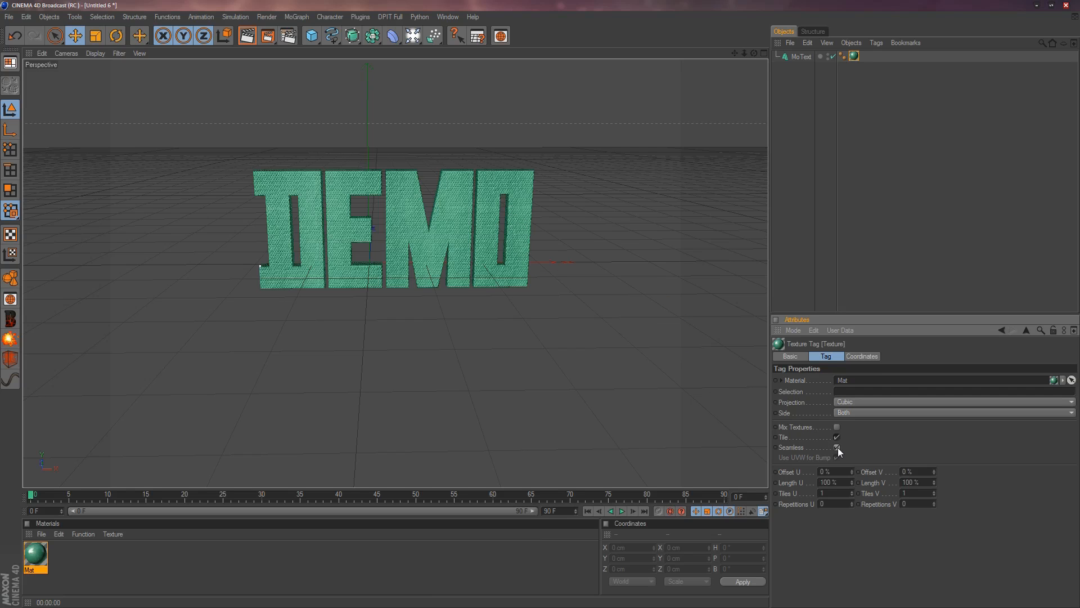
{"action": "left_click", "coordinate": [837, 447]}
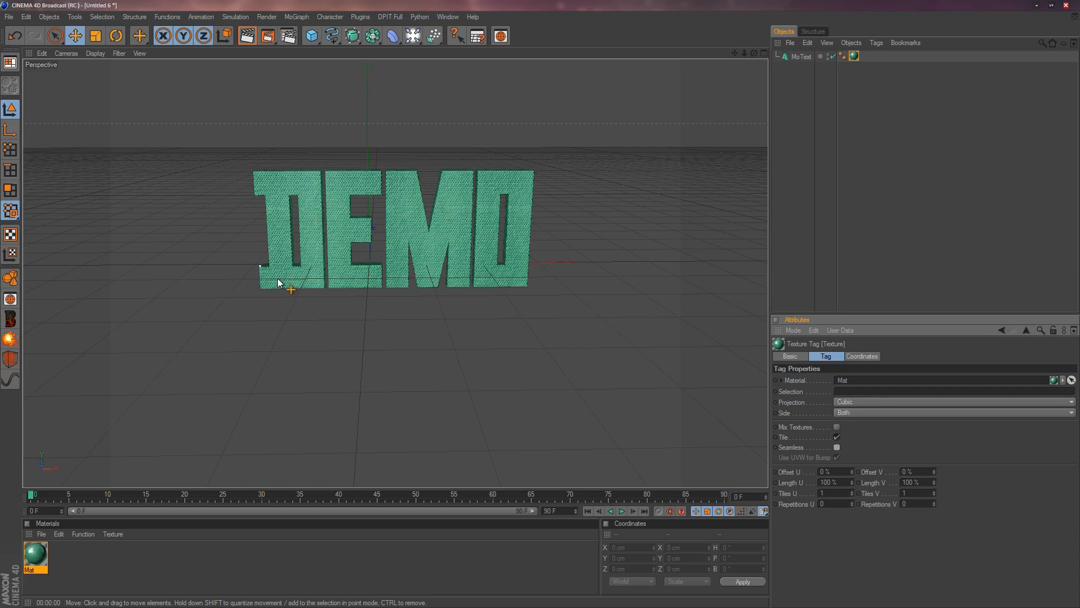
{"action": "left_click", "coordinate": [246, 37]}
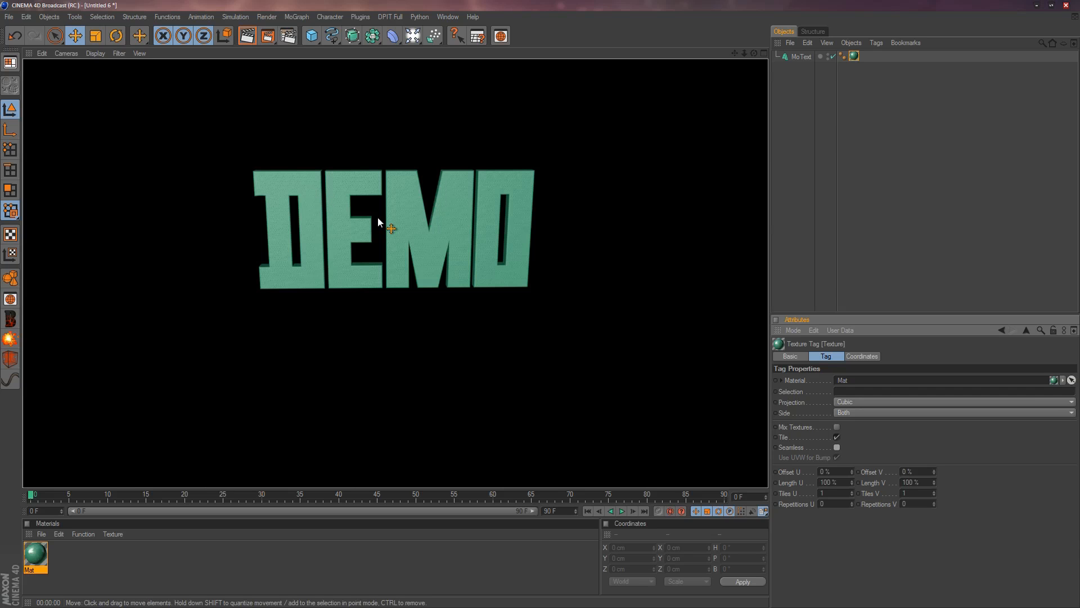
Turn on Seamless for the DEMO text's texture tag and render the perspective view.
{"action": "left_click", "coordinate": [628, 242]}
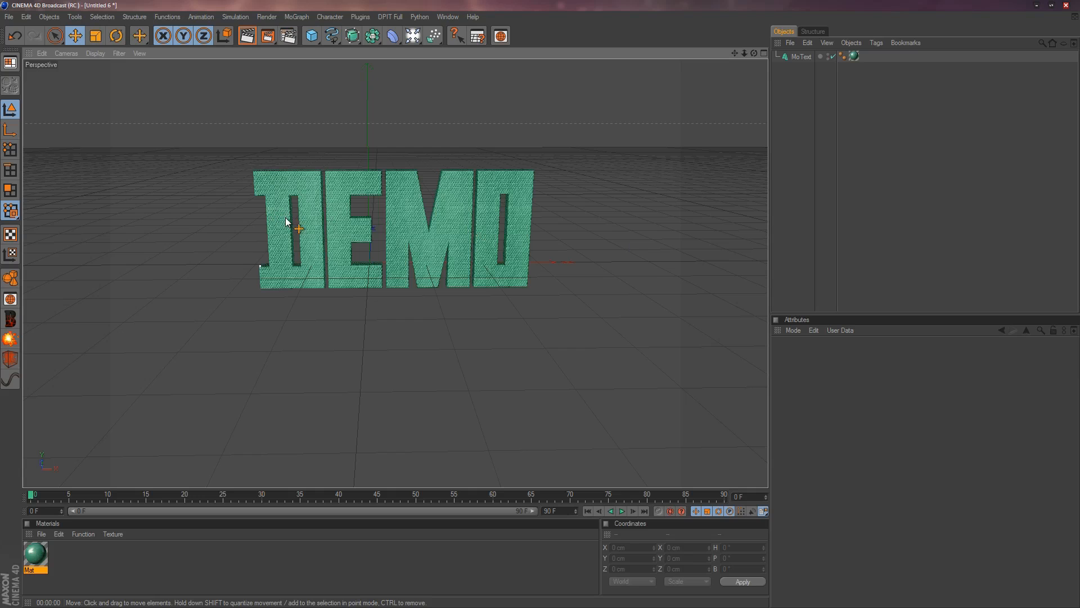
{"action": "left_click", "coordinate": [853, 56]}
{"action": "left_click", "coordinate": [837, 447]}
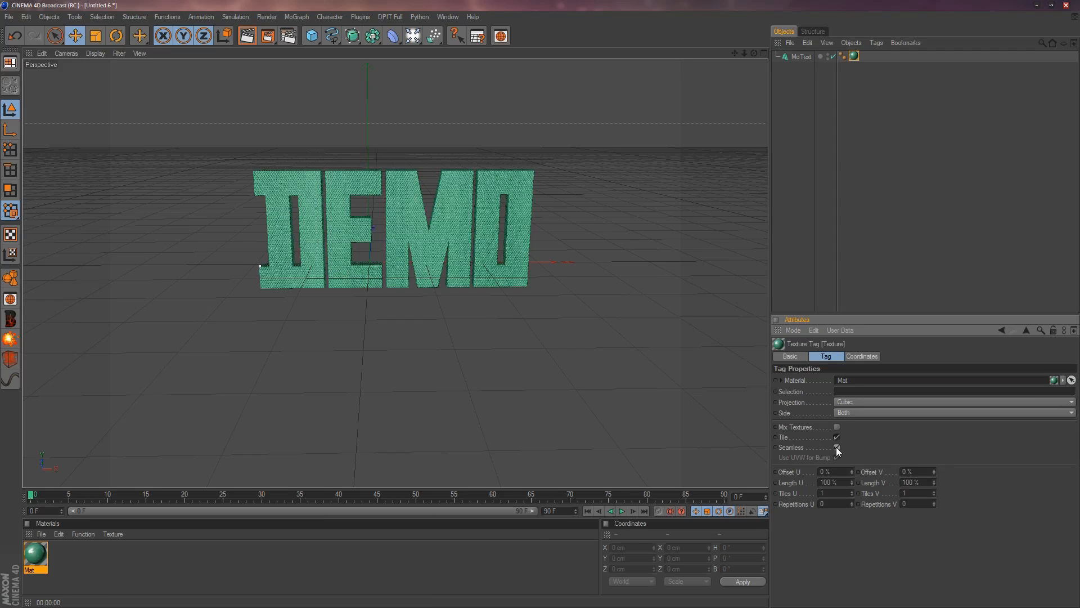
{"action": "left_click", "coordinate": [248, 38]}
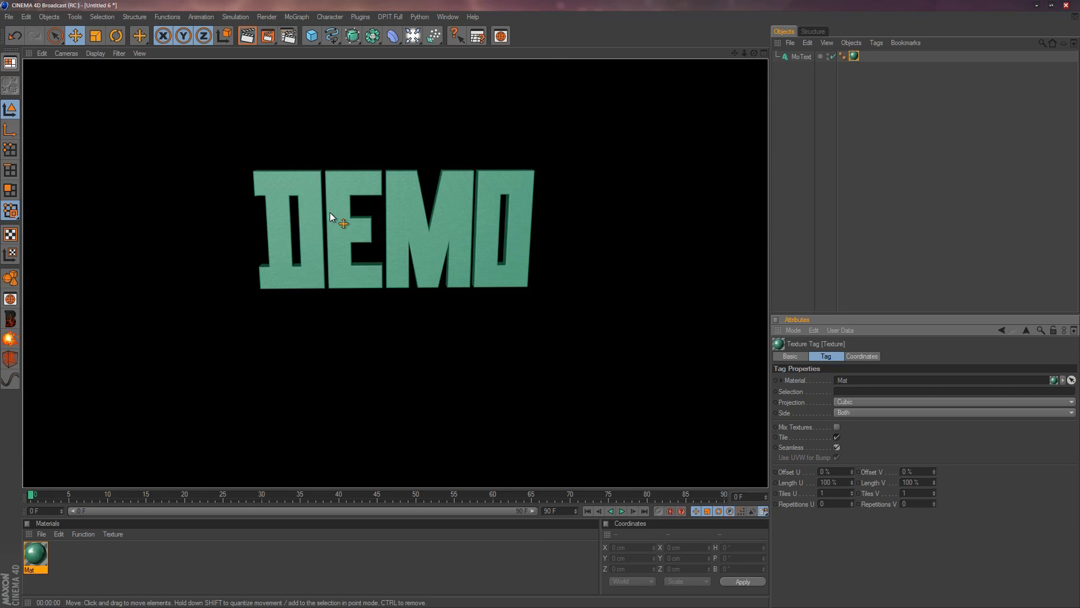
Render a closer view of the DEMO text to examine the bump texture.
{"action": "scroll", "coordinate": [592, 191], "scroll_direction": "up", "scroll_amount": 6}
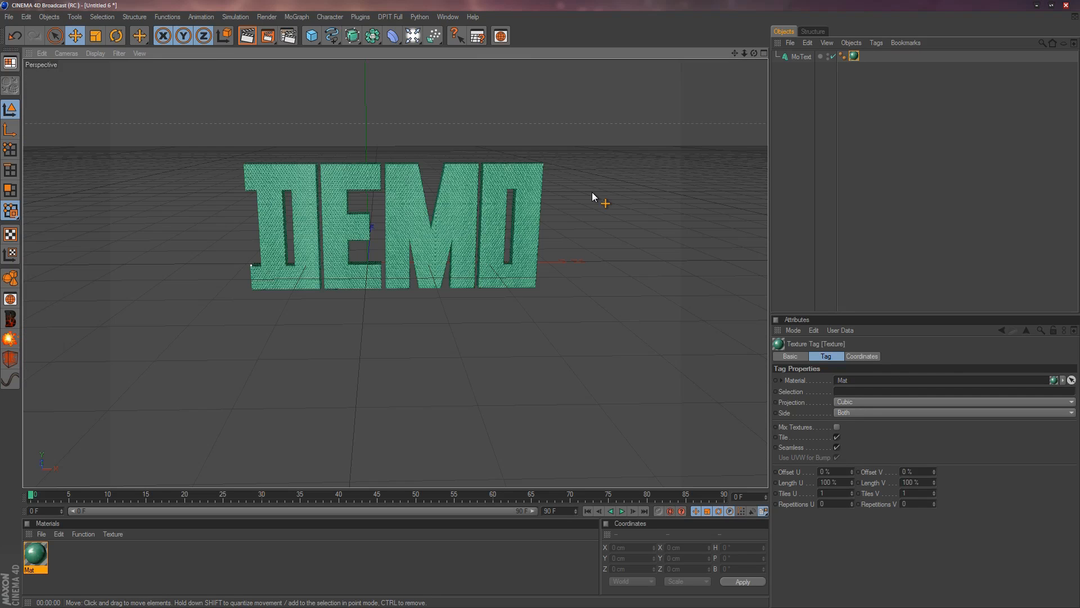
{"action": "scroll", "coordinate": [624, 191], "scroll_direction": "up", "scroll_amount": 2}
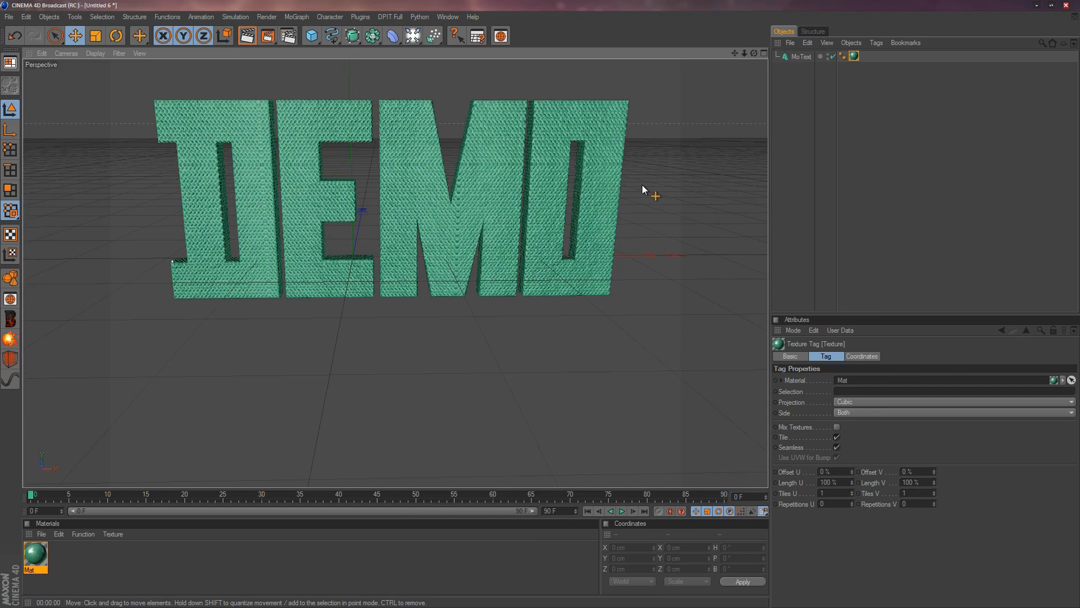
{"action": "left_click_drag", "start_coordinate": [734, 53], "coordinate": [729, 129]}
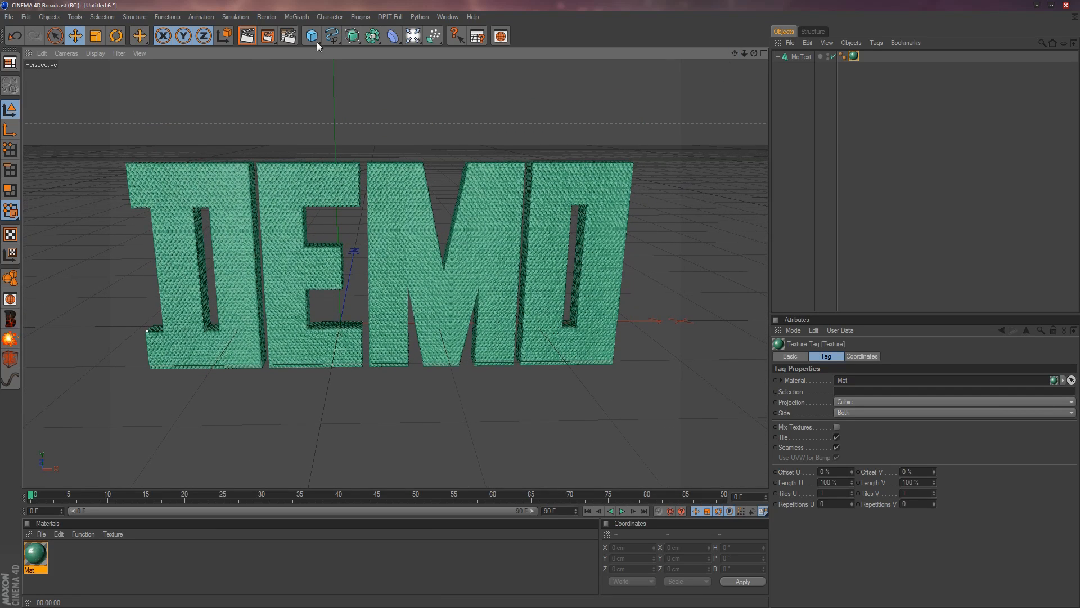
{"action": "left_click", "coordinate": [248, 39]}
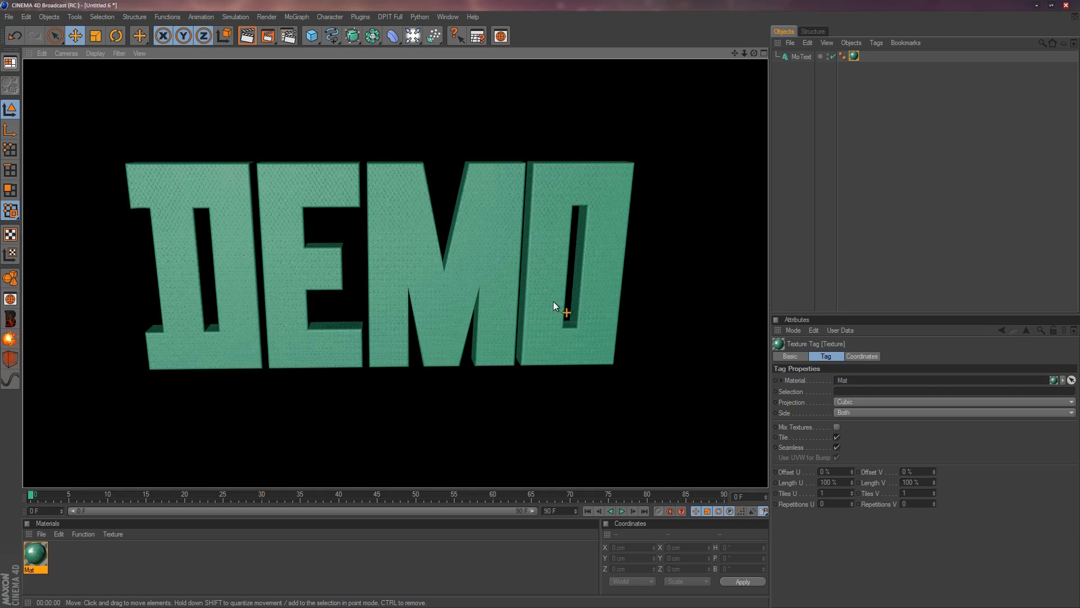
Look through the green material's Transparency, Luminance, Fog, Alpha and Specular channel settings.
{"action": "double_click", "coordinate": [36, 553]}
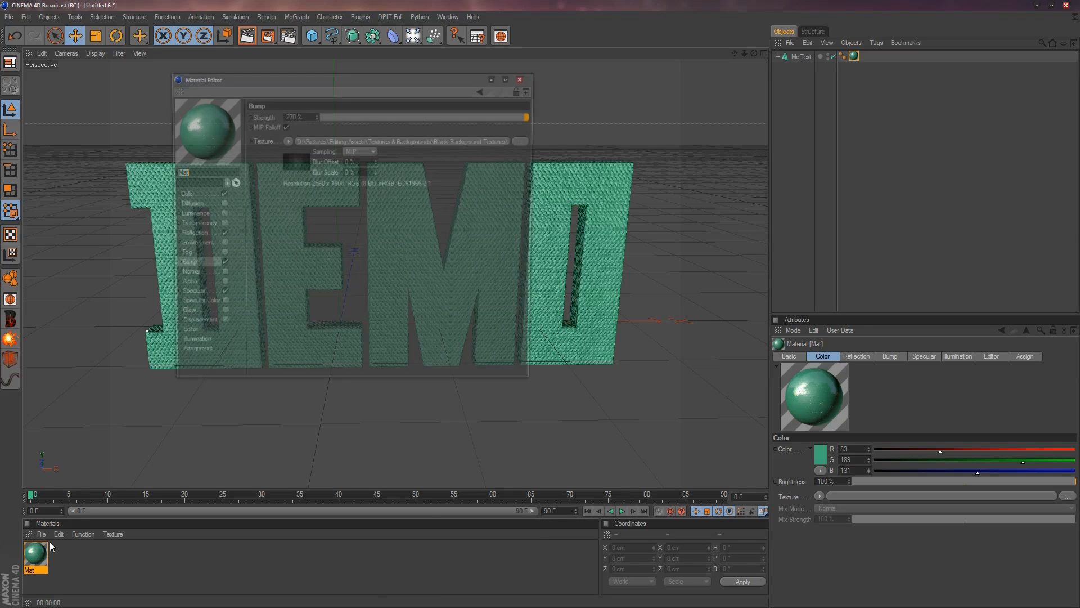
{"action": "left_click", "coordinate": [197, 225]}
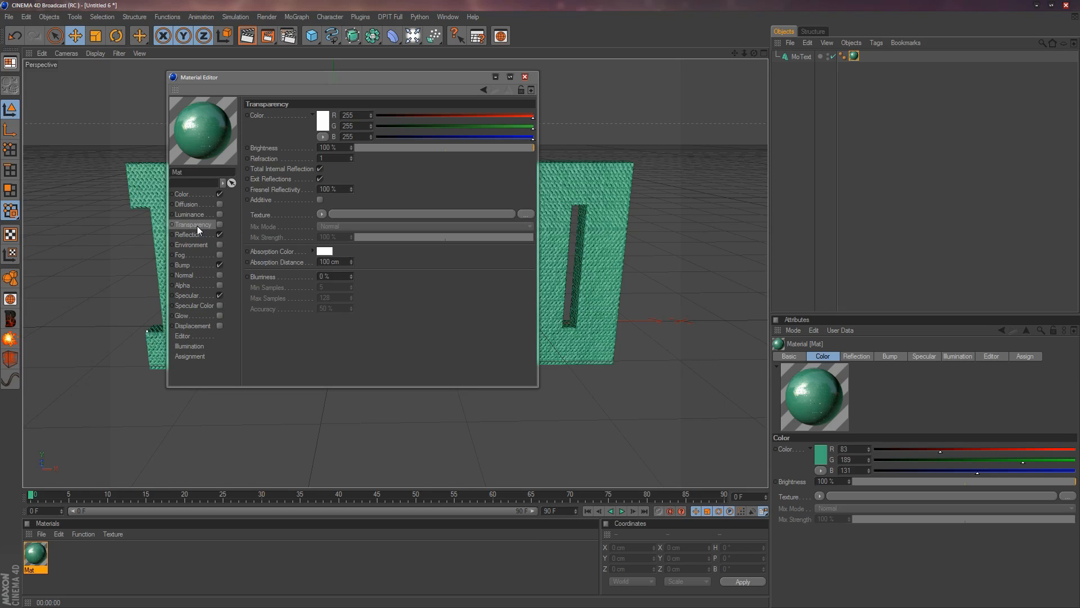
{"action": "left_click", "coordinate": [194, 214]}
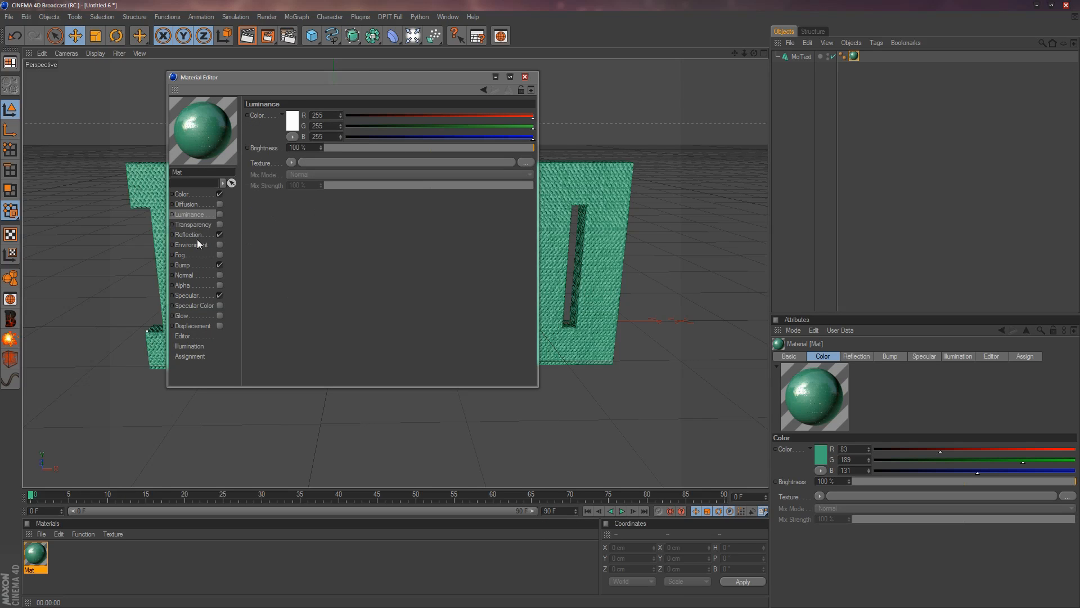
{"action": "left_click", "coordinate": [193, 257]}
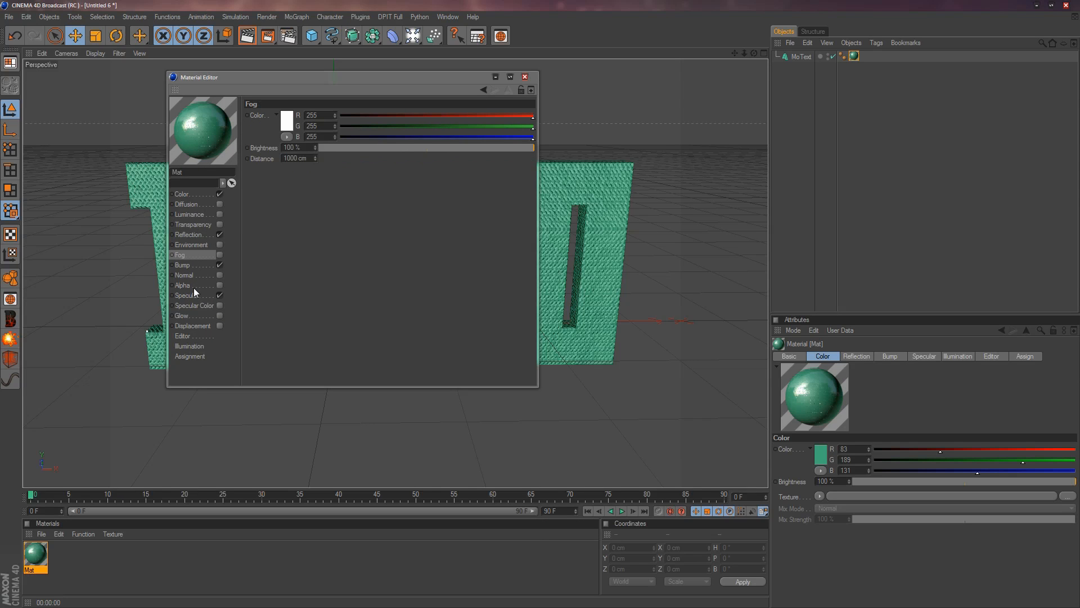
{"action": "left_click", "coordinate": [194, 287]}
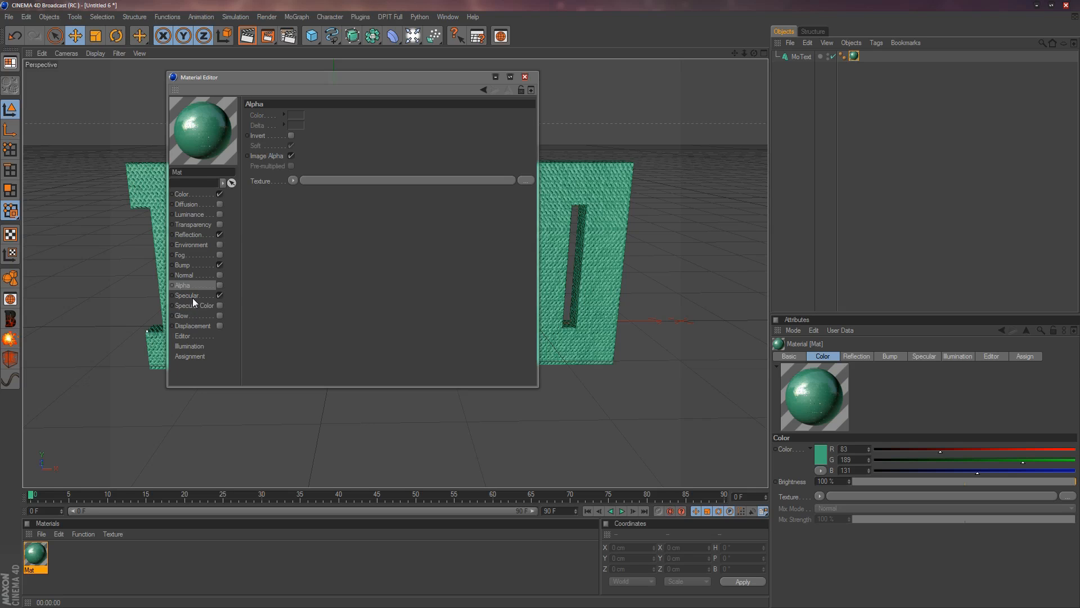
{"action": "left_click", "coordinate": [192, 297]}
Enable Glow on the green material, close its editor and render the DEMO text.
{"action": "left_click", "coordinate": [203, 319]}
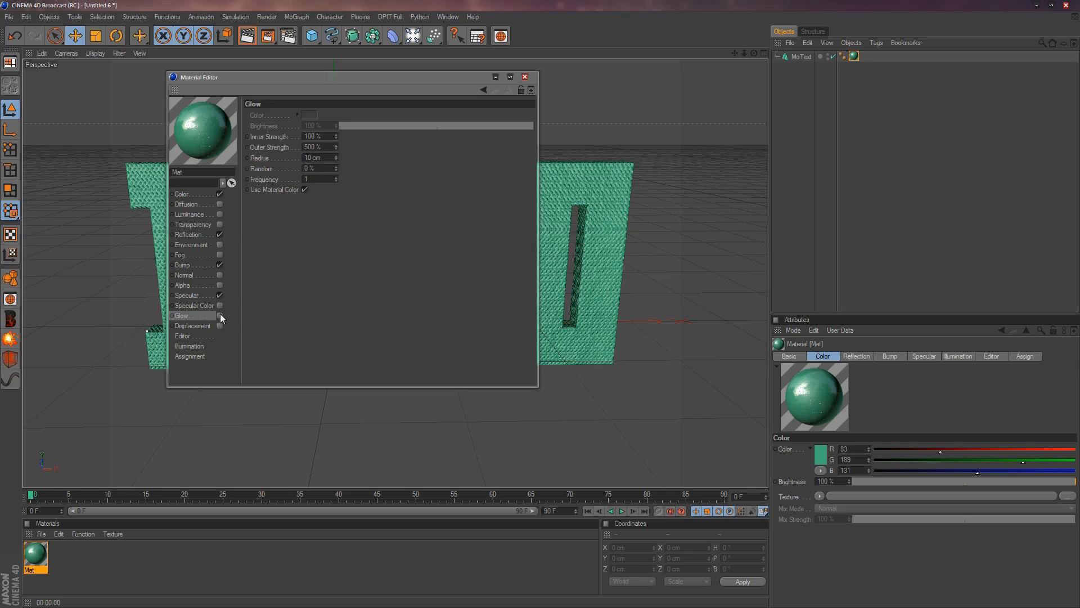
{"action": "left_click", "coordinate": [220, 315]}
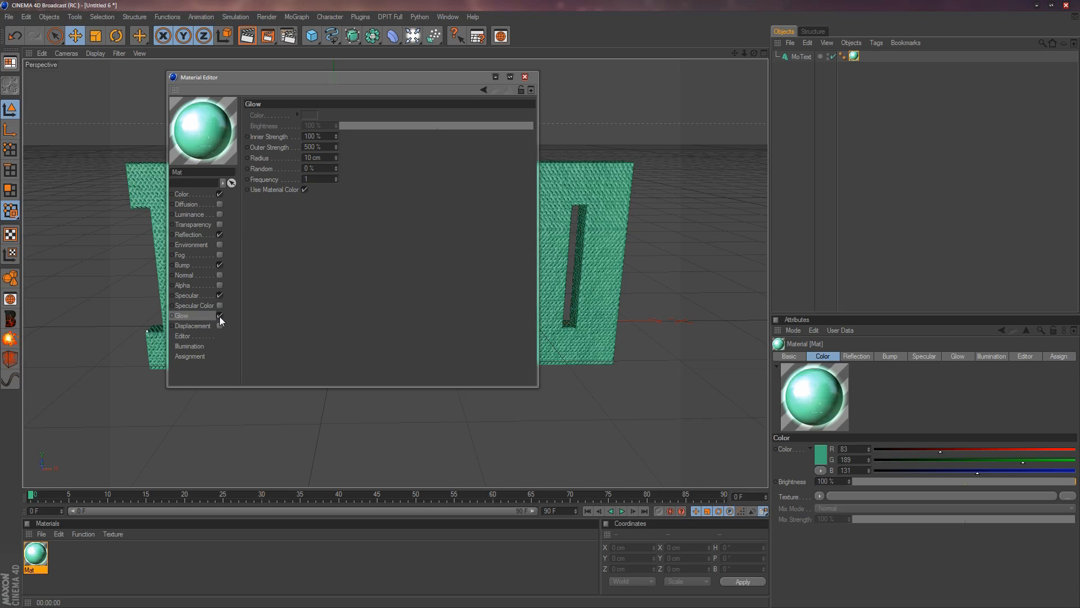
{"action": "left_click", "coordinate": [524, 77]}
{"action": "left_click", "coordinate": [246, 36]}
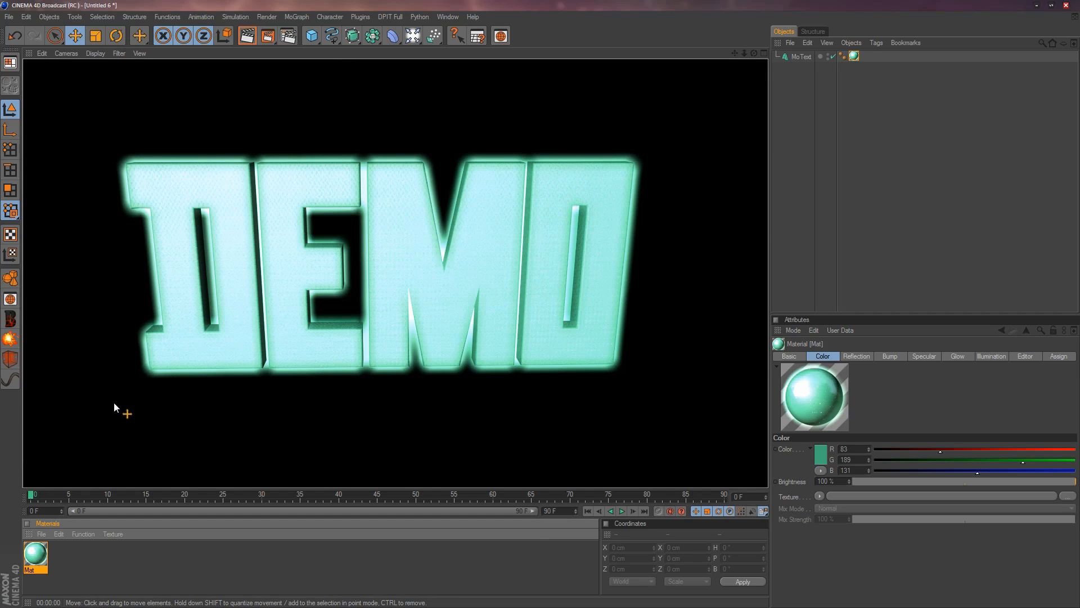
Disable Glow on the green material and close its editor.
{"action": "double_click", "coordinate": [35, 554]}
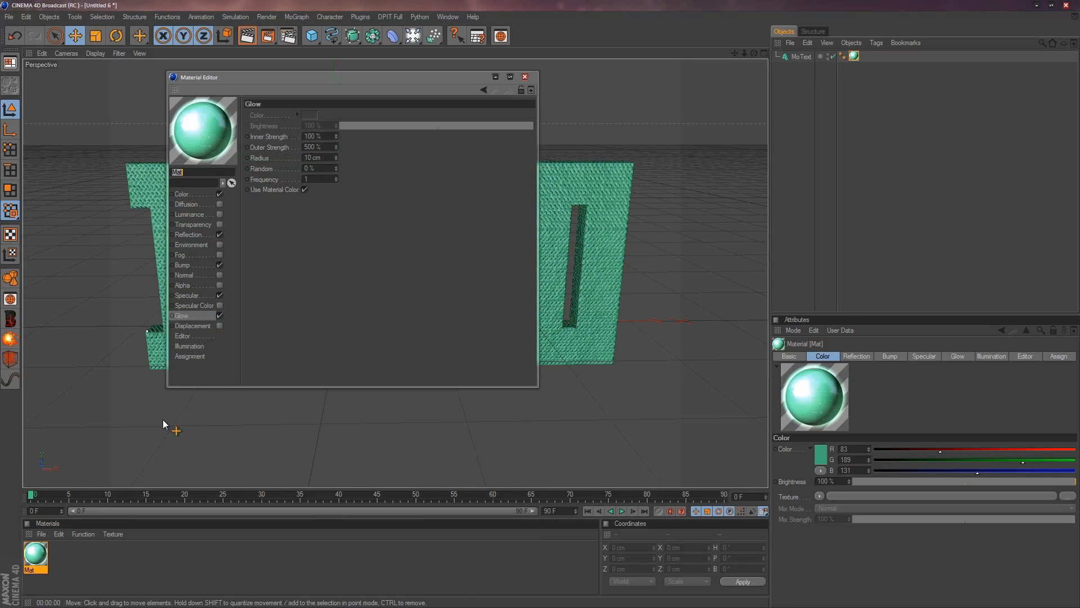
{"action": "left_click", "coordinate": [220, 316]}
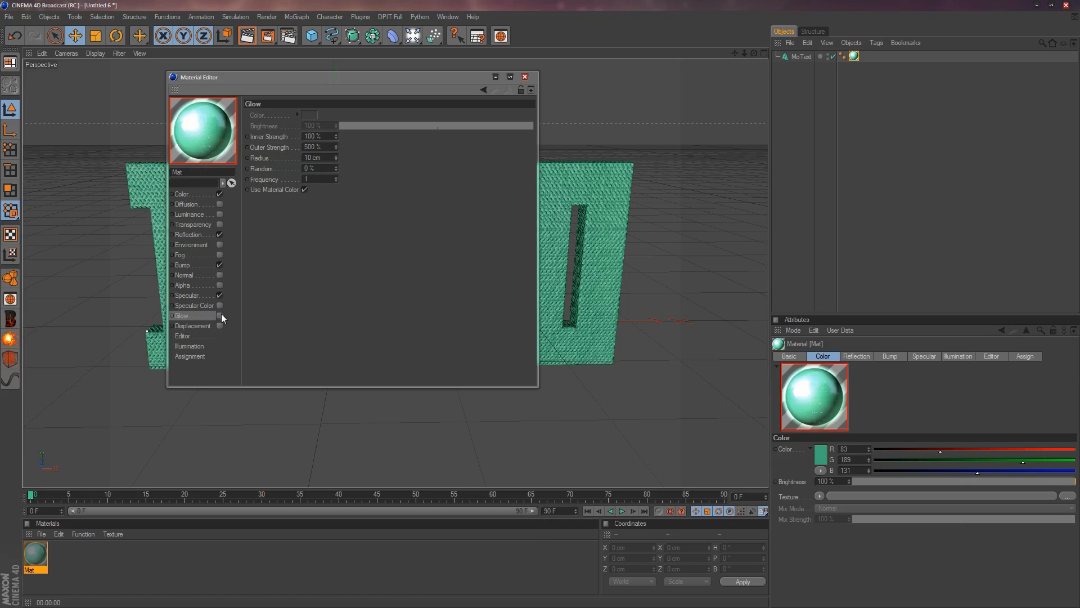
{"action": "left_click", "coordinate": [525, 77]}
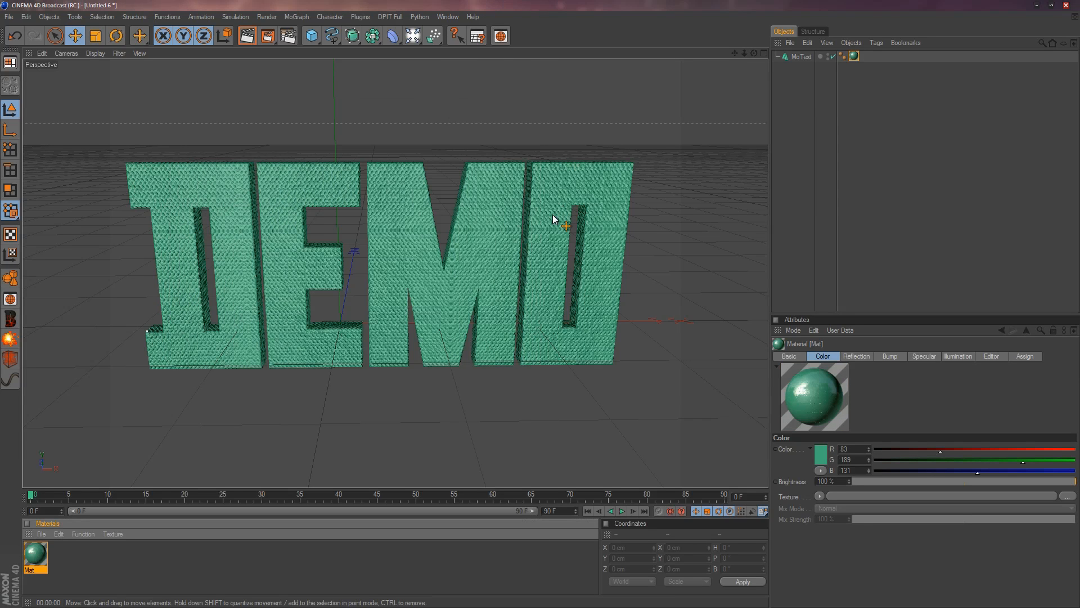